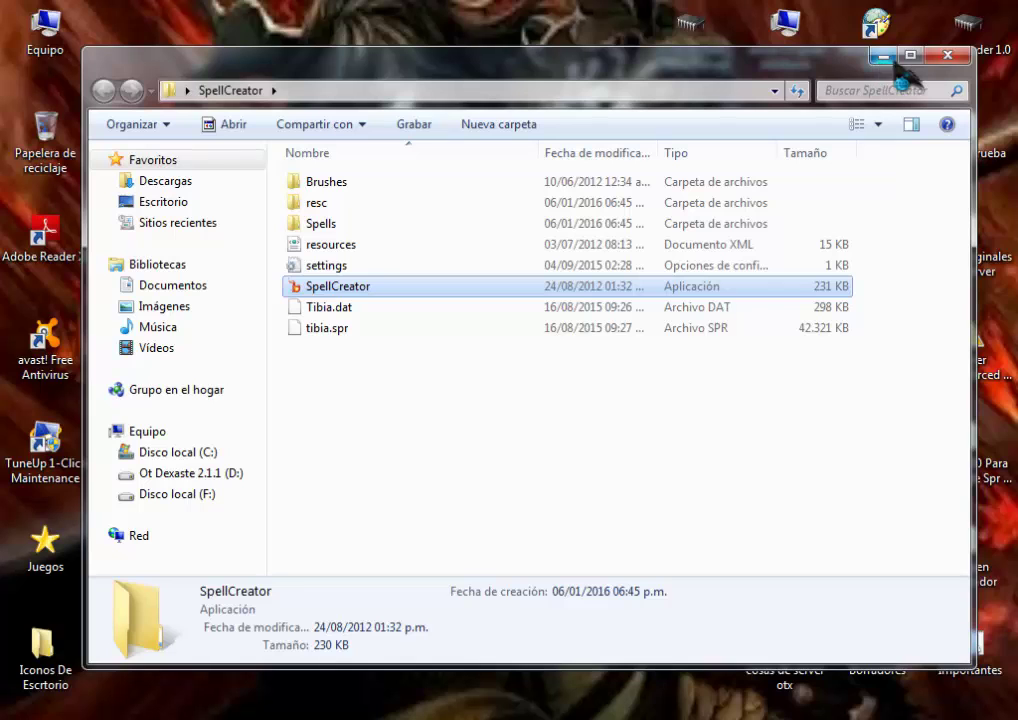
Step: Minimize the SpellCreator folder window, then write "esperamos xD" in the TUTOS note and clear it
{"action": "left_click", "coordinate": [883, 56]}
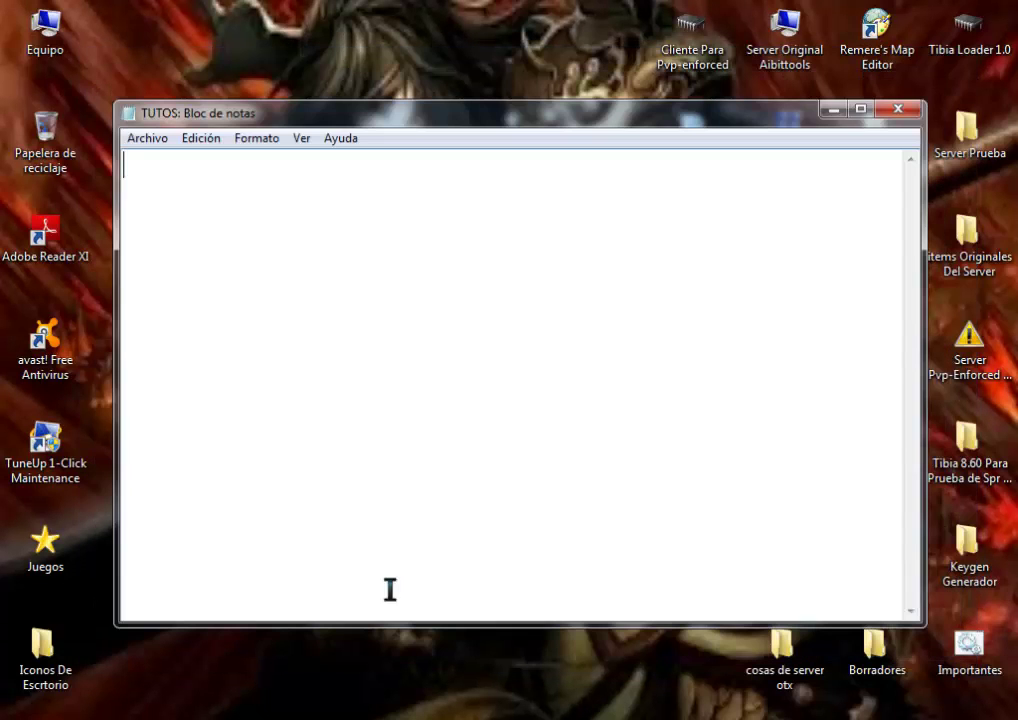
{"action": "type", "text": "esperamos "}
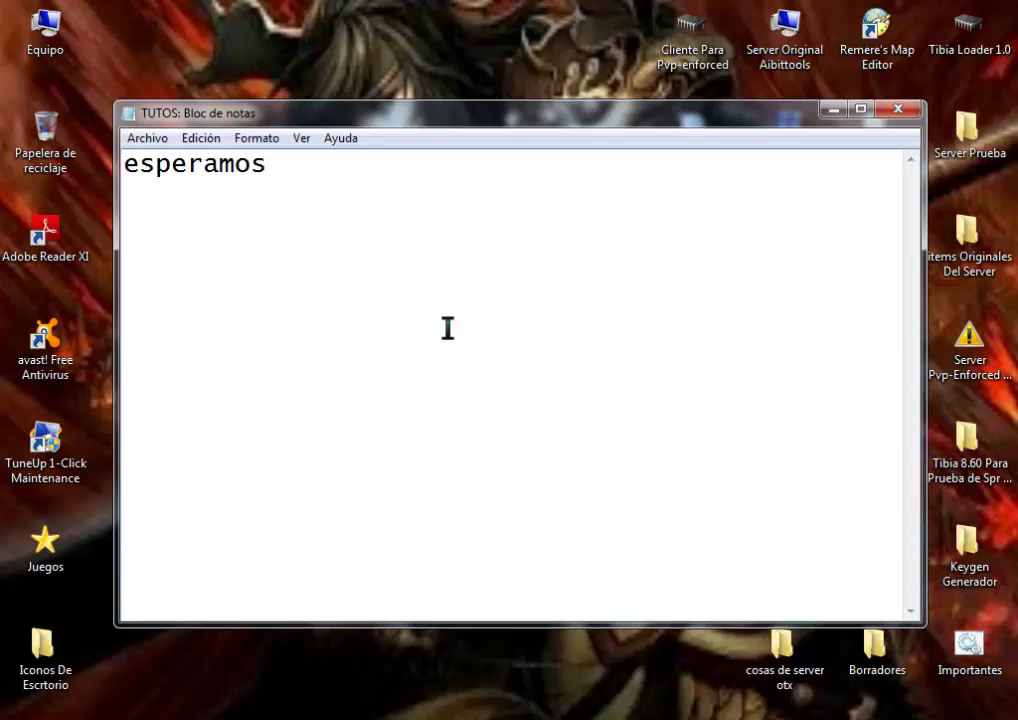
{"action": "type", "text": "xD"}
{"action": "key", "text": "BackSpace"}
{"action": "key", "text": "BackSpace"}
{"action": "key", "text": "BackSpace"}
{"action": "key", "text": "BackSpace"}
{"action": "key", "text": "BackSpace"}
{"action": "key", "text": "BackSpace"}
{"action": "key", "text": "BackSpace"}
{"action": "key", "text": "BackSpace"}
{"action": "key", "text": "BackSpace"}
{"action": "key", "text": "BackSpace"}
{"action": "key", "text": "BackSpace"}
{"action": "key", "text": "BackSpace"}
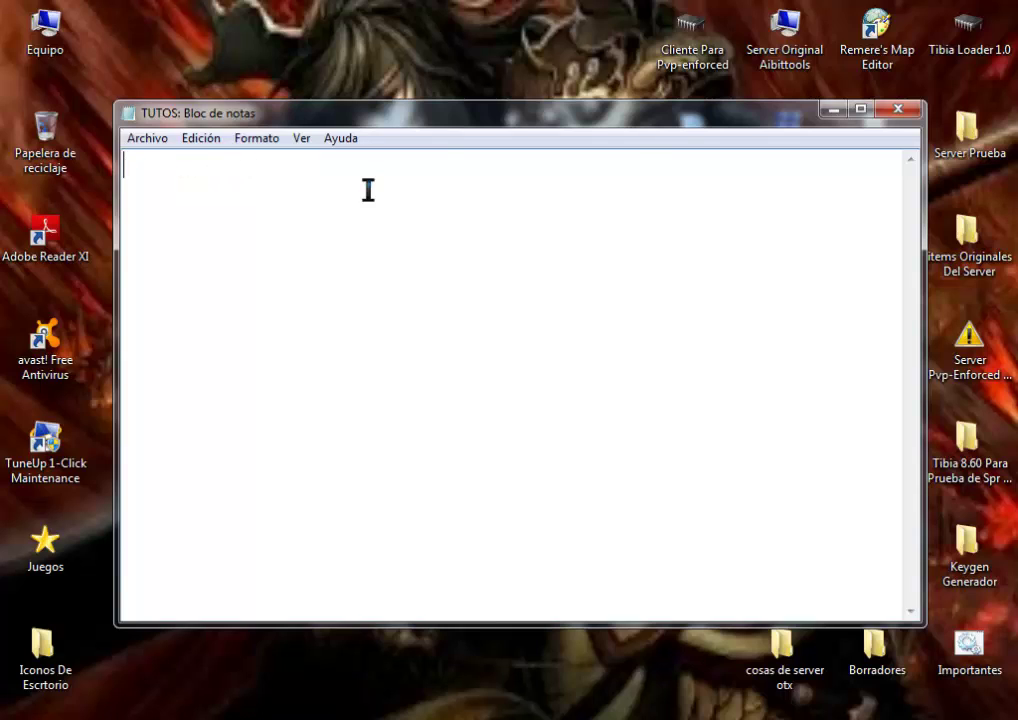
Step: Write "bueno mientras eh les explicare que tenemos q poner" in the empty TUTOS note
{"action": "type", "text": "bueno mie"}
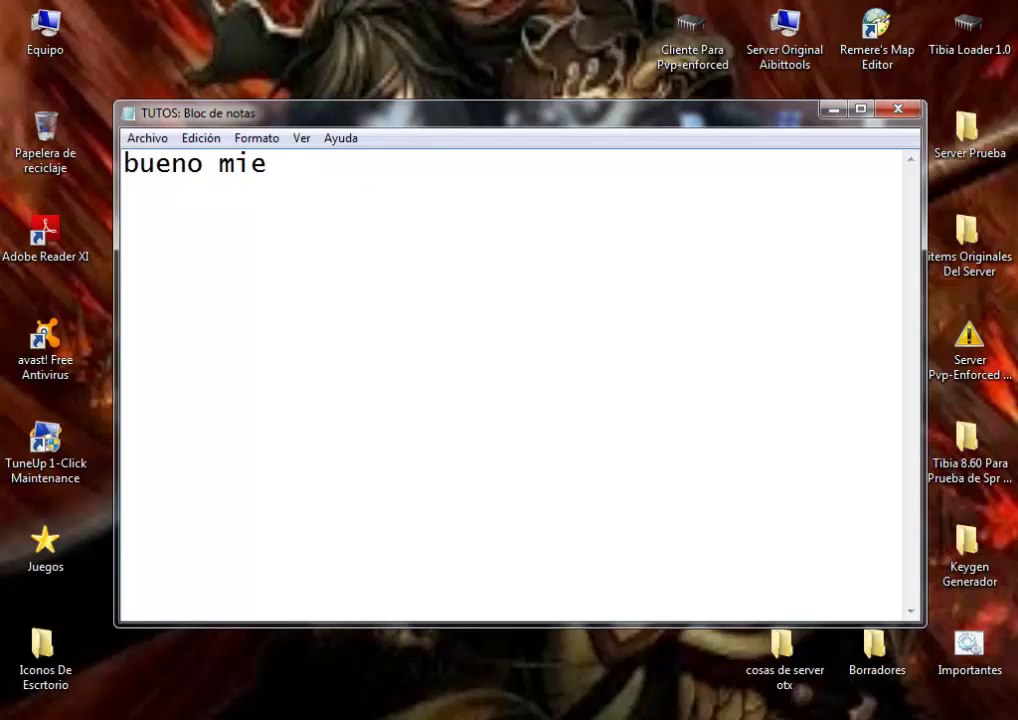
{"action": "type", "text": "ntras"}
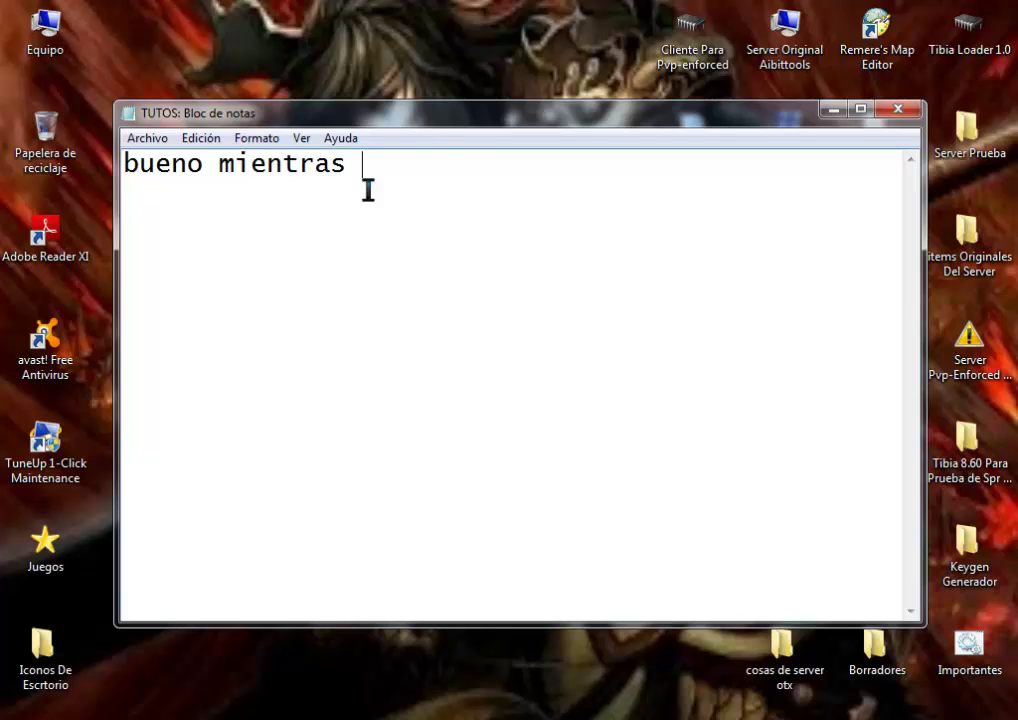
{"action": "type", "text": " eh les exp'li"}
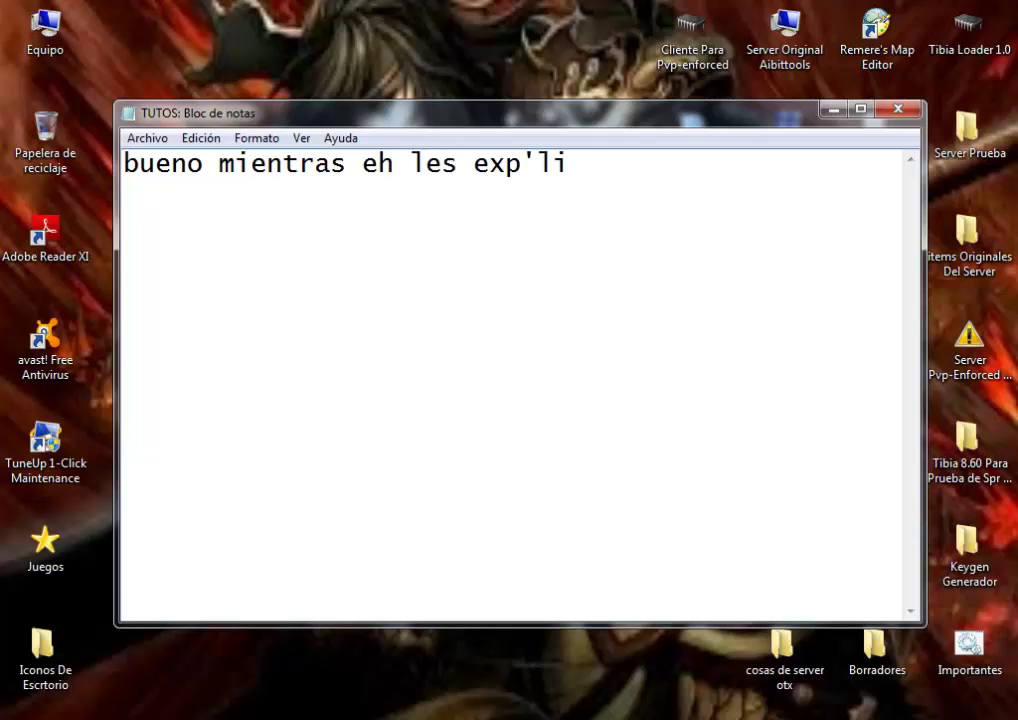
{"action": "type", "text": "care mas"}
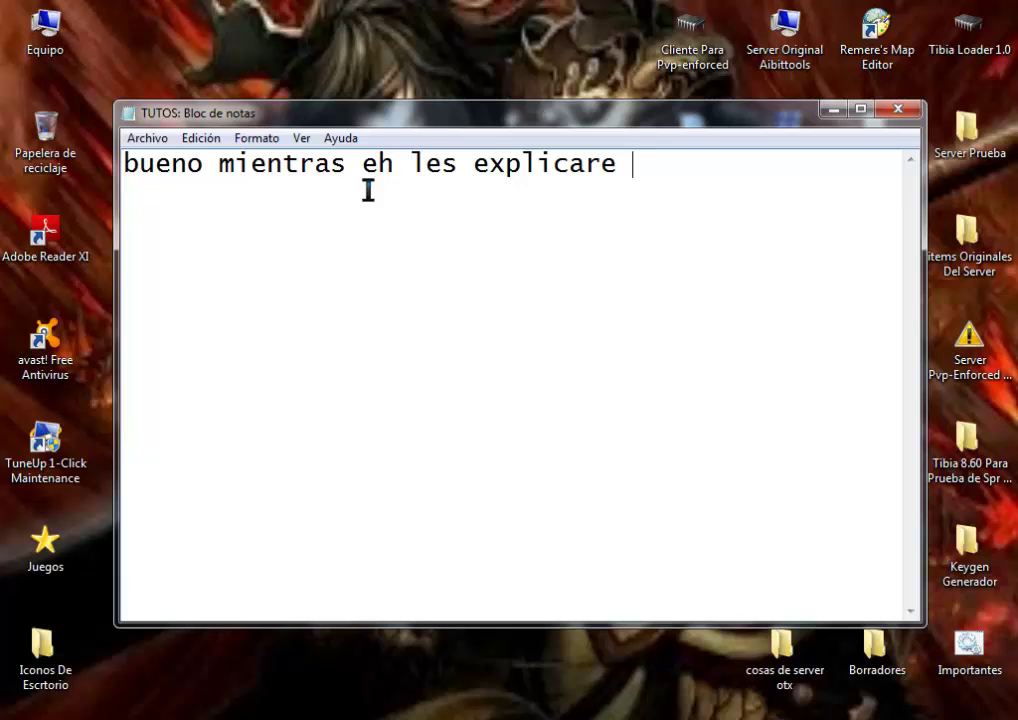
{"action": "type", "text": "que"}
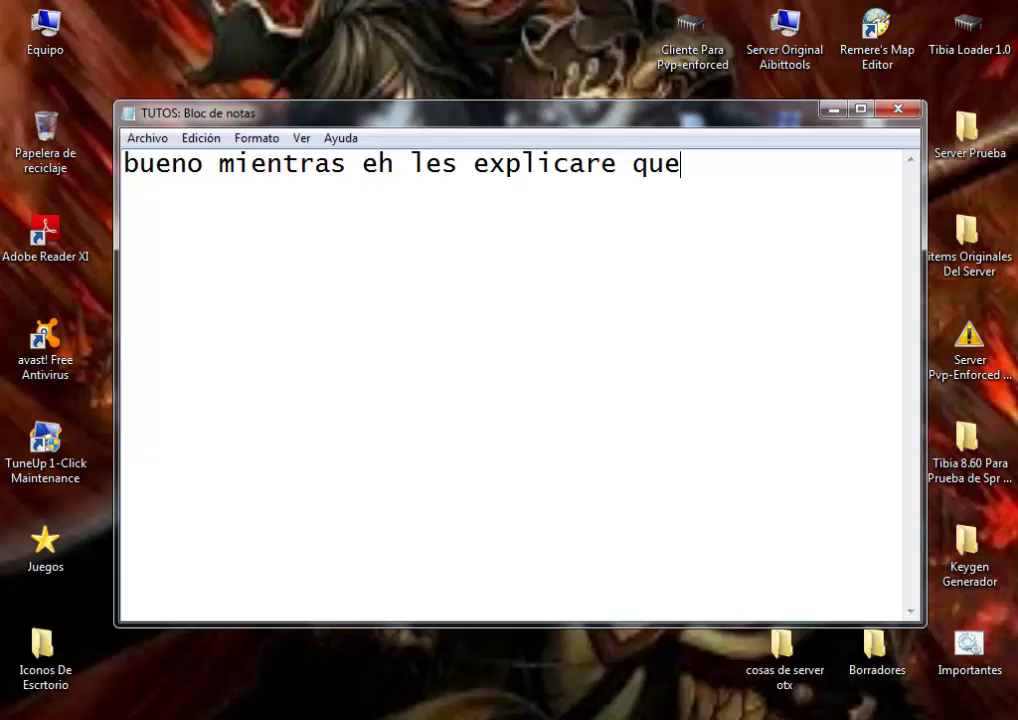
{"action": "type", "text": "tenemos q"}
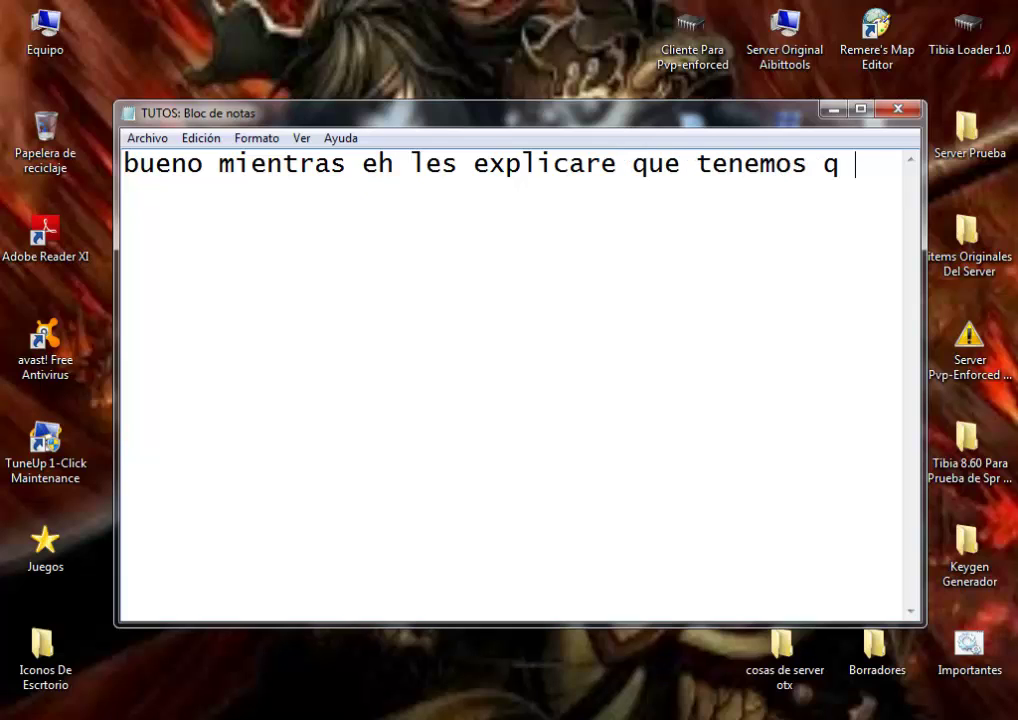
{"action": "type", "text": " poner "}
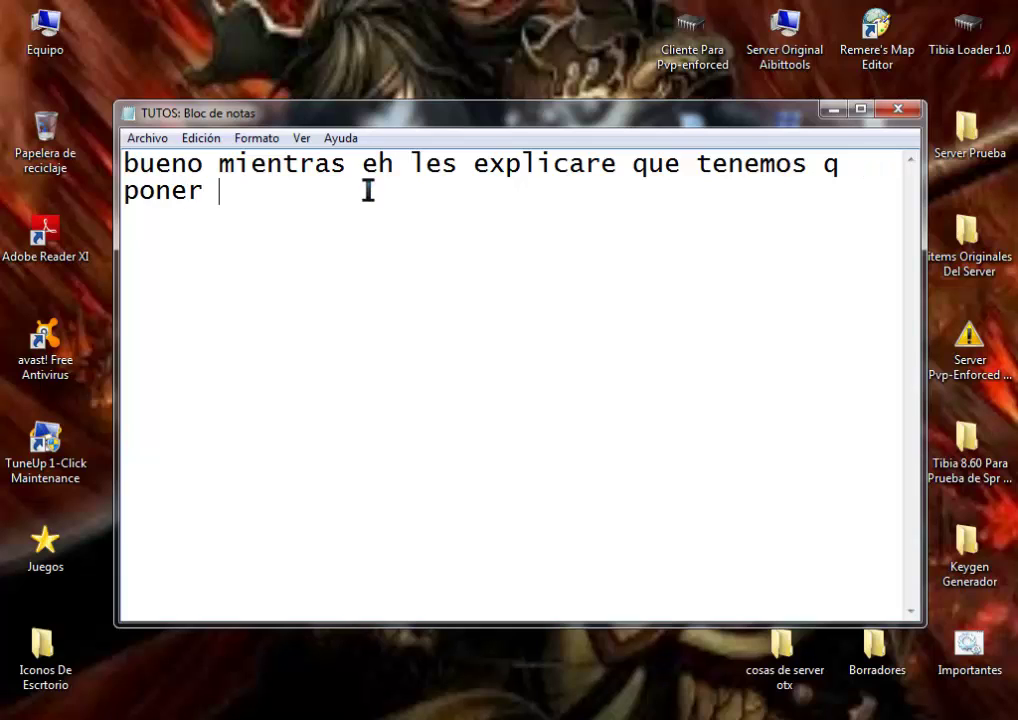
Step: Continue the note with "la dat y spr del cliente para q no suelte error :S" and clear all of its text
{"action": "type", "text": "lla dat y"}
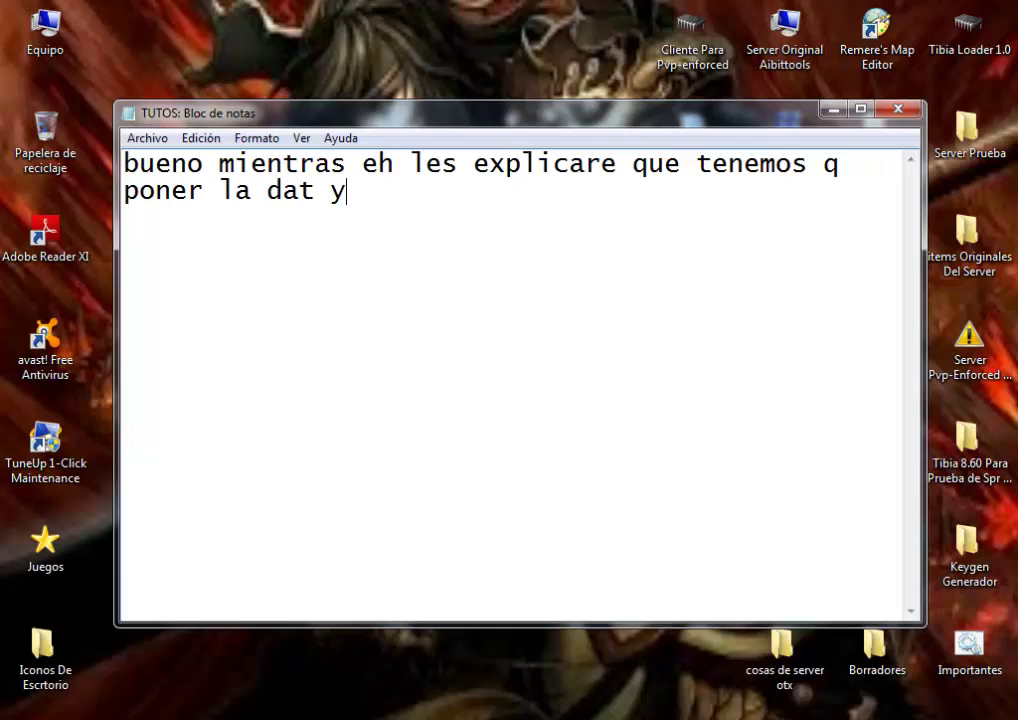
{"action": "type", "text": " spr del"}
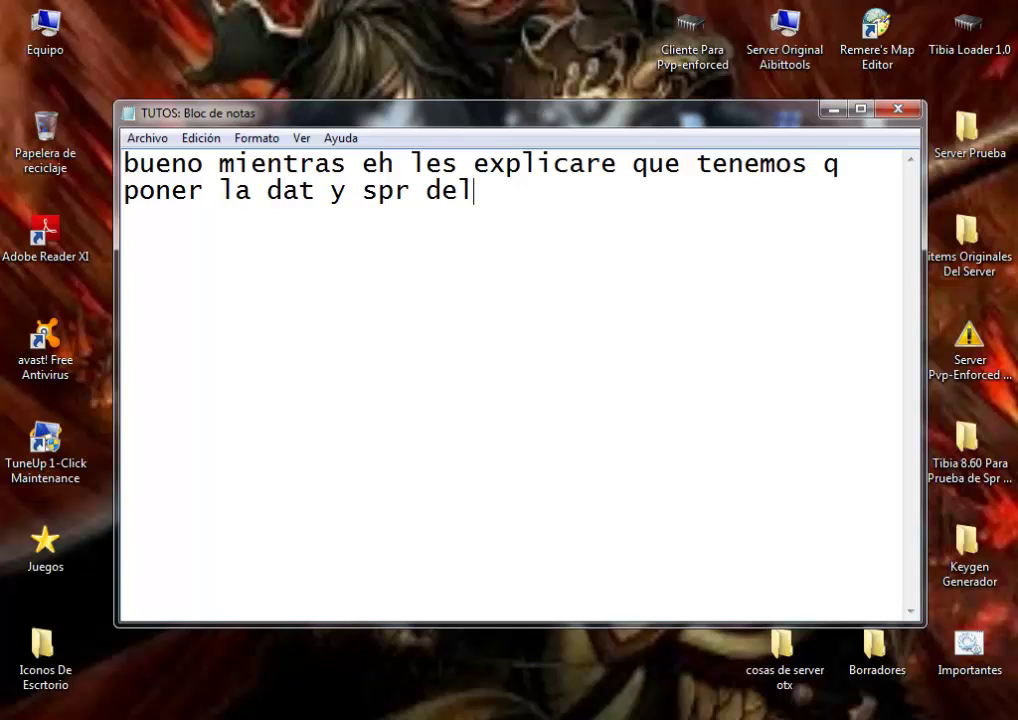
{"action": "type", "text": " cliente para "}
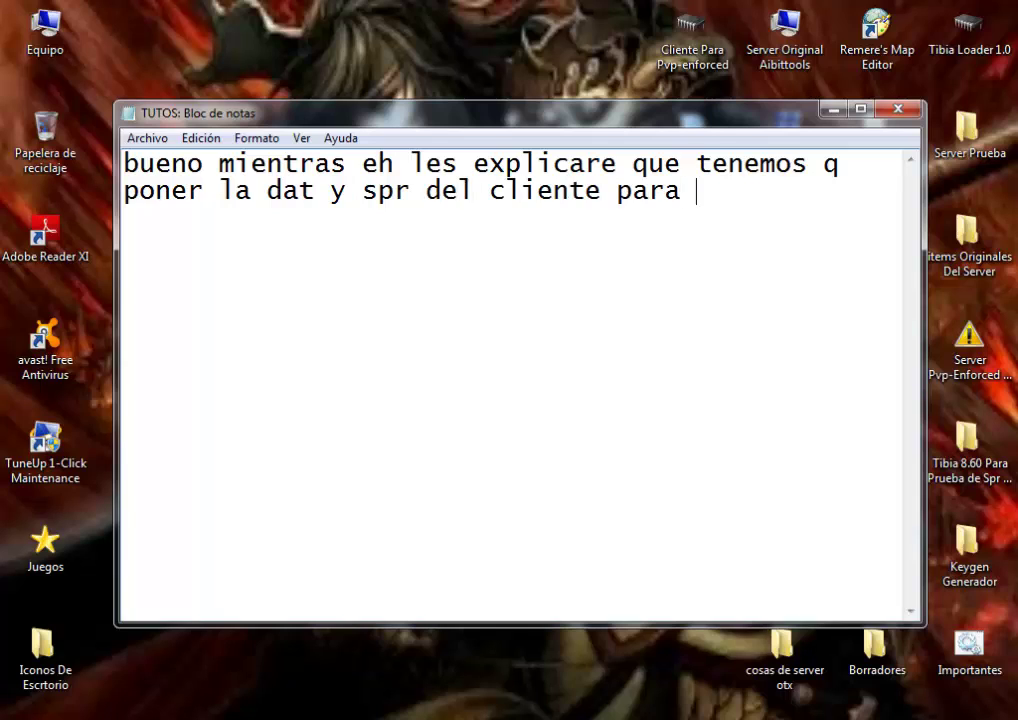
{"action": "type", "text": "q no suel"}
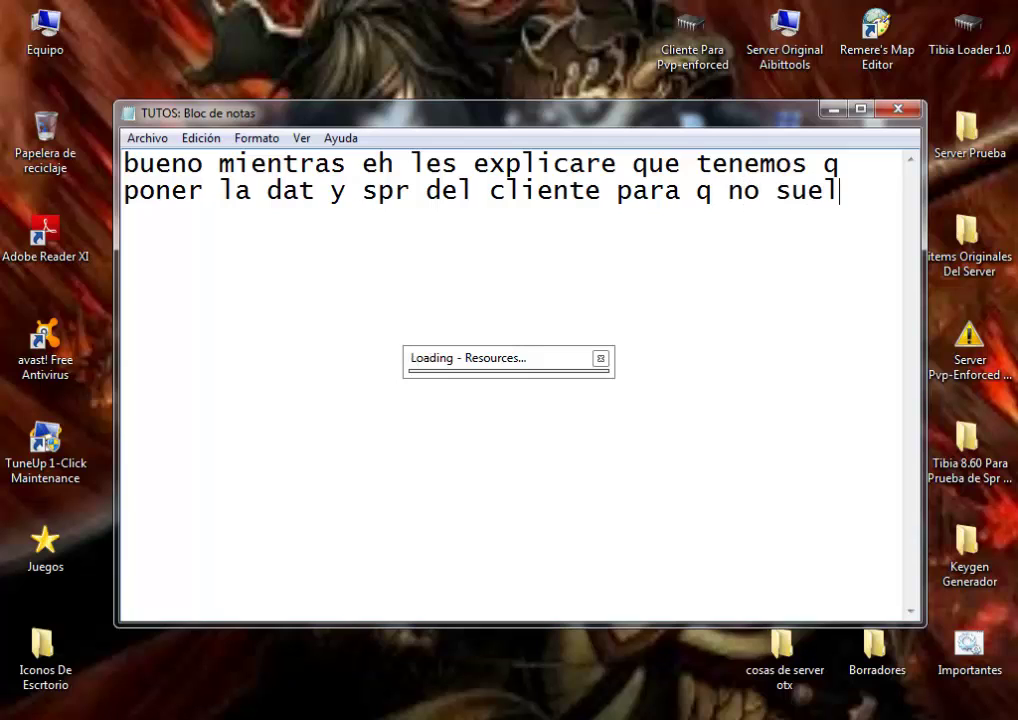
{"action": "type", "text": "te e"}
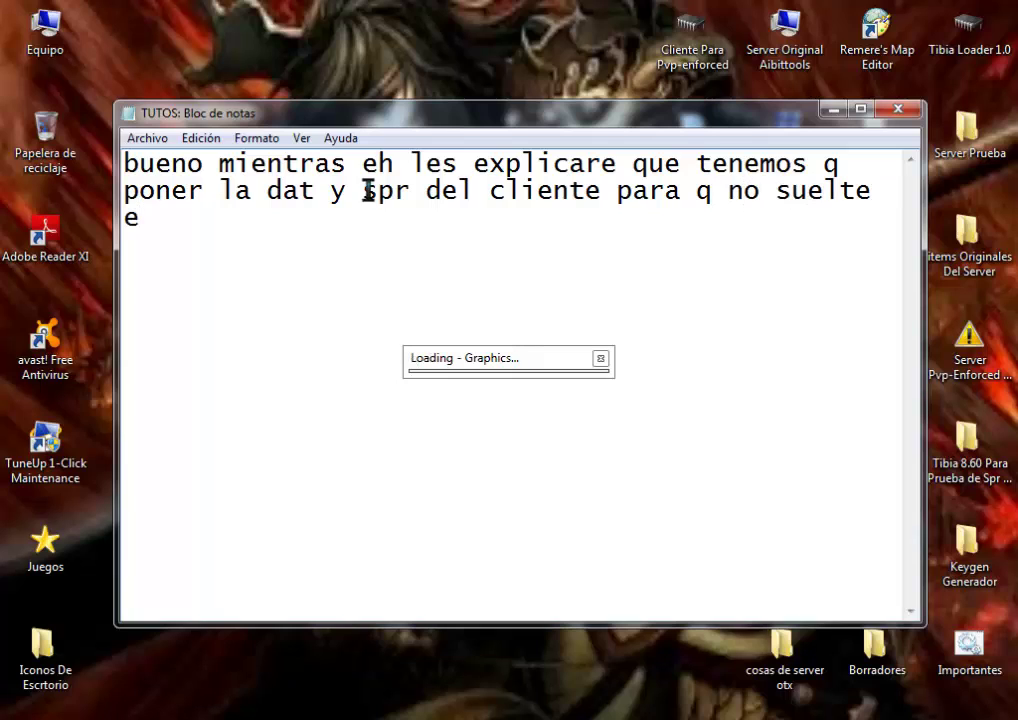
{"action": "type", "text": "rror"}
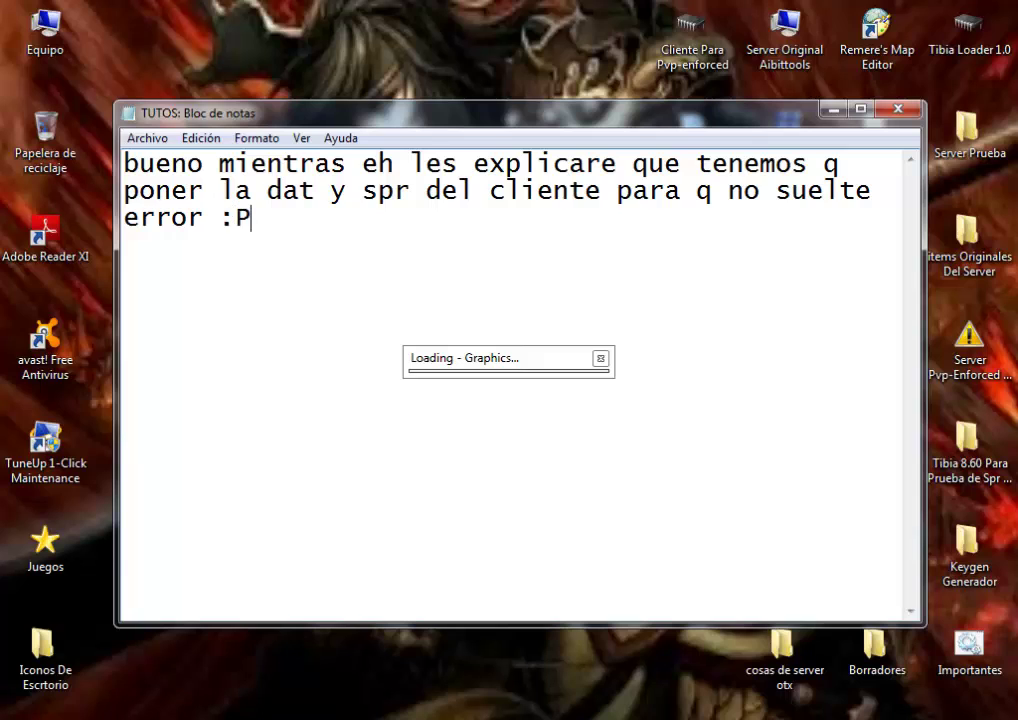
{"action": "type", "text": " :S"}
{"action": "key", "text": "ctrl+a"}
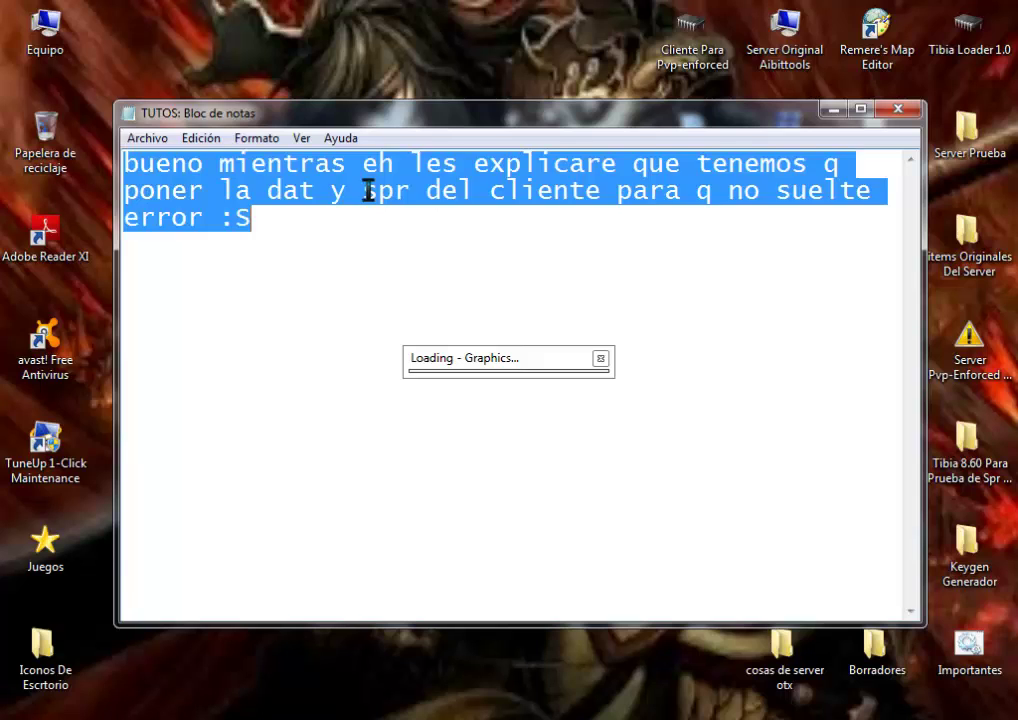
{"action": "key", "text": "BackSpace"}
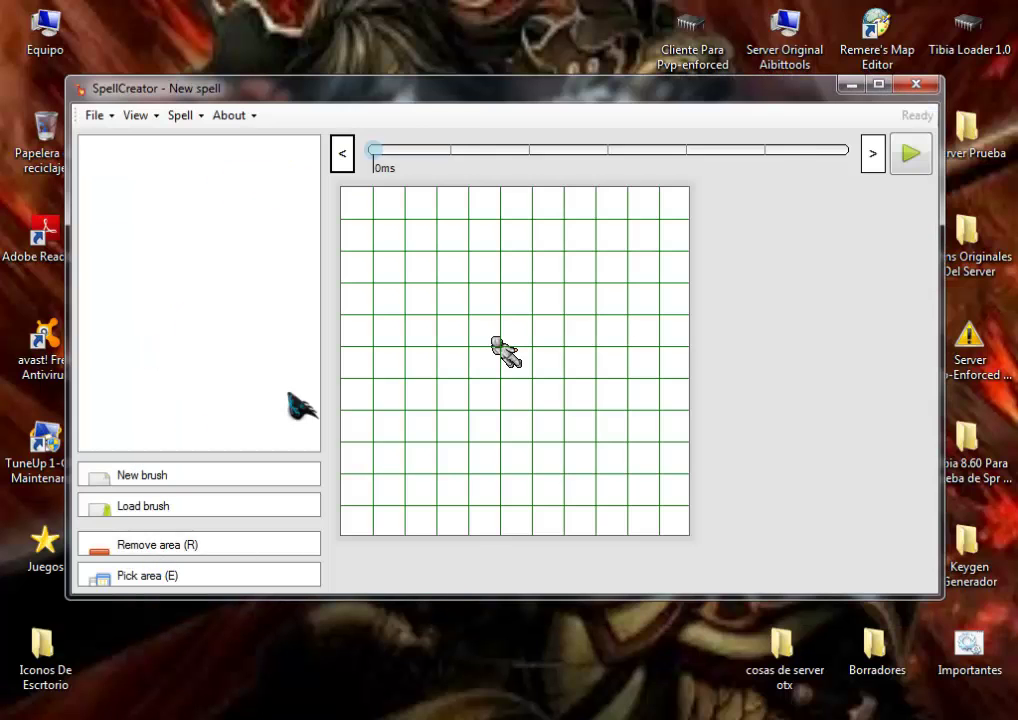
Step: Write "como ven es u7n" in the TUTOS note, clear it and minimize the note window
{"action": "left_click", "coordinate": [182, 508]}
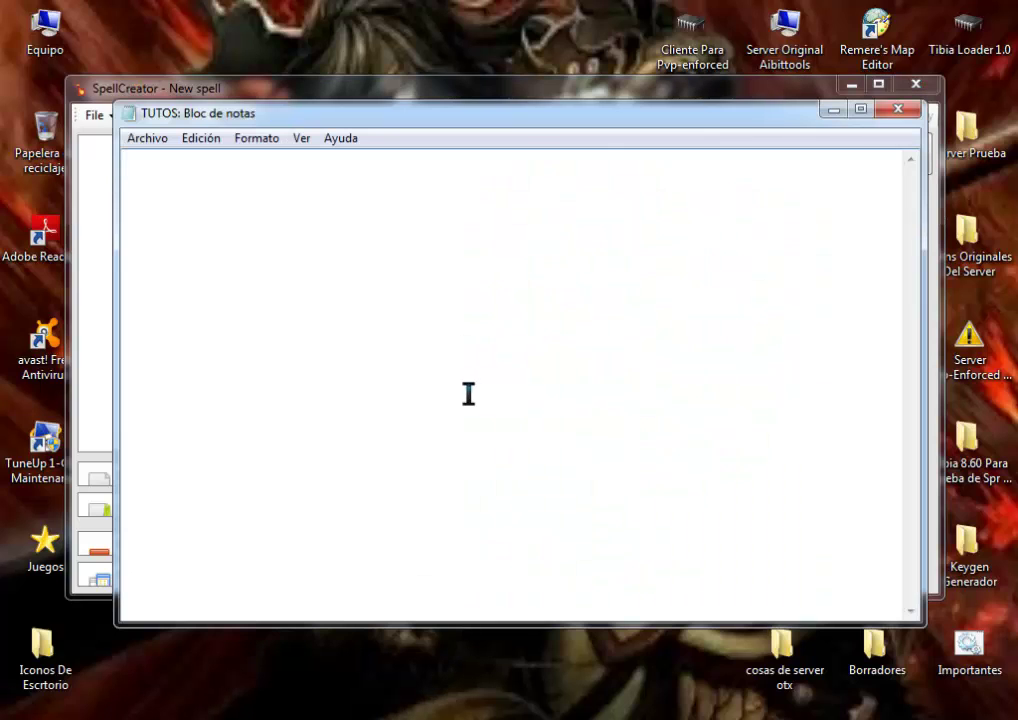
{"action": "type", "text": "como ven es u7n"}
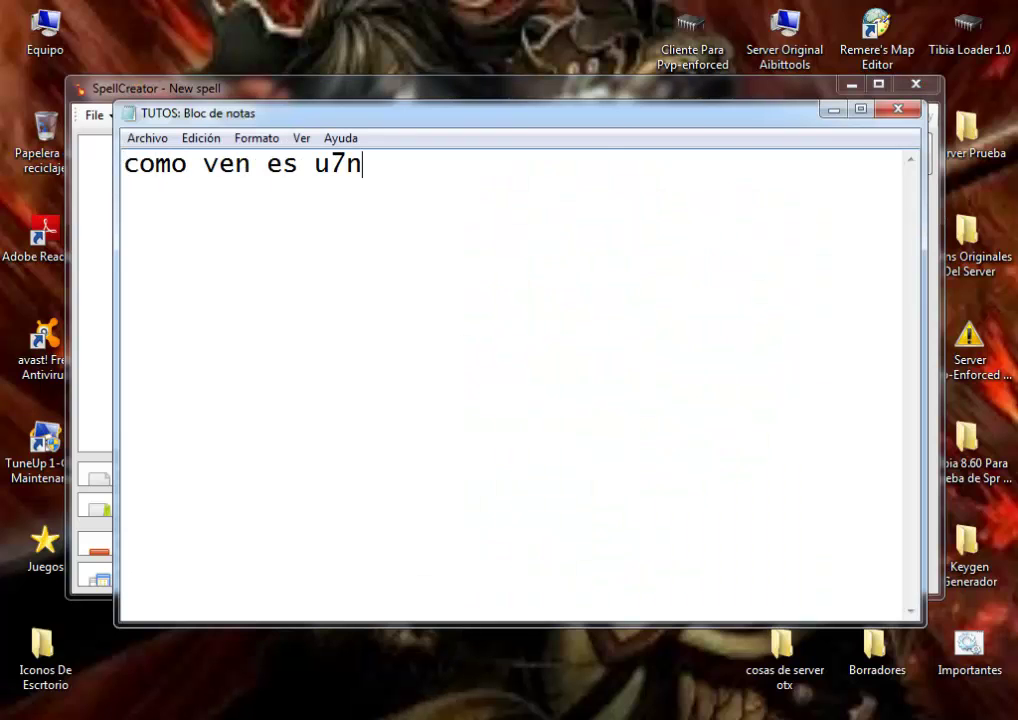
{"action": "key", "text": "ctrl+a"}
{"action": "key", "text": "BackSpace"}
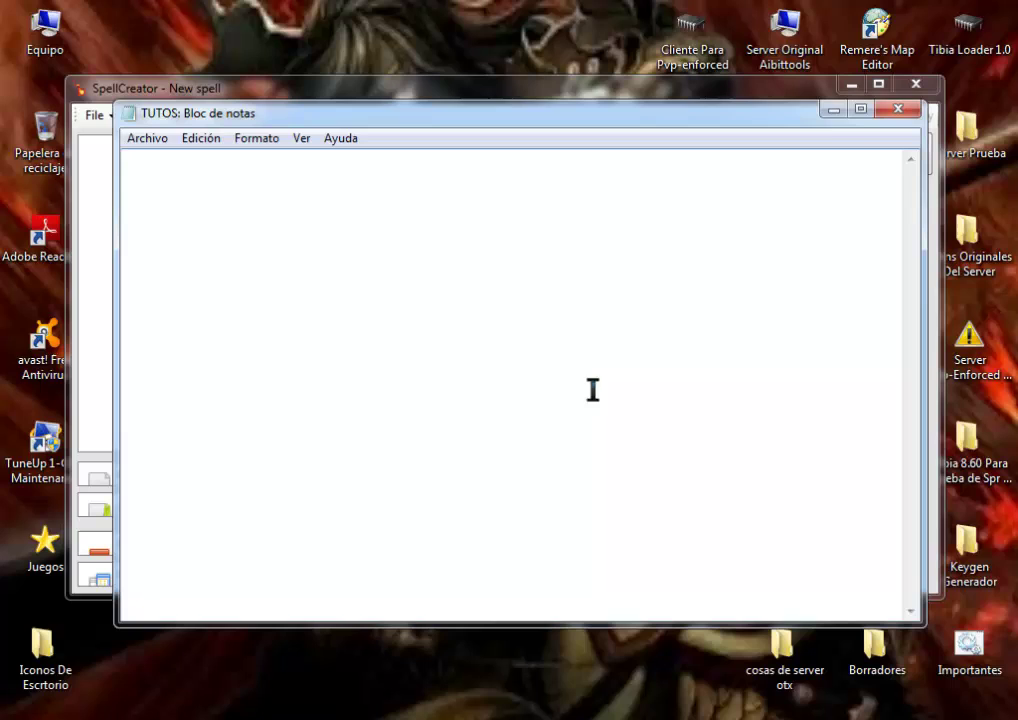
{"action": "left_click", "coordinate": [832, 108]}
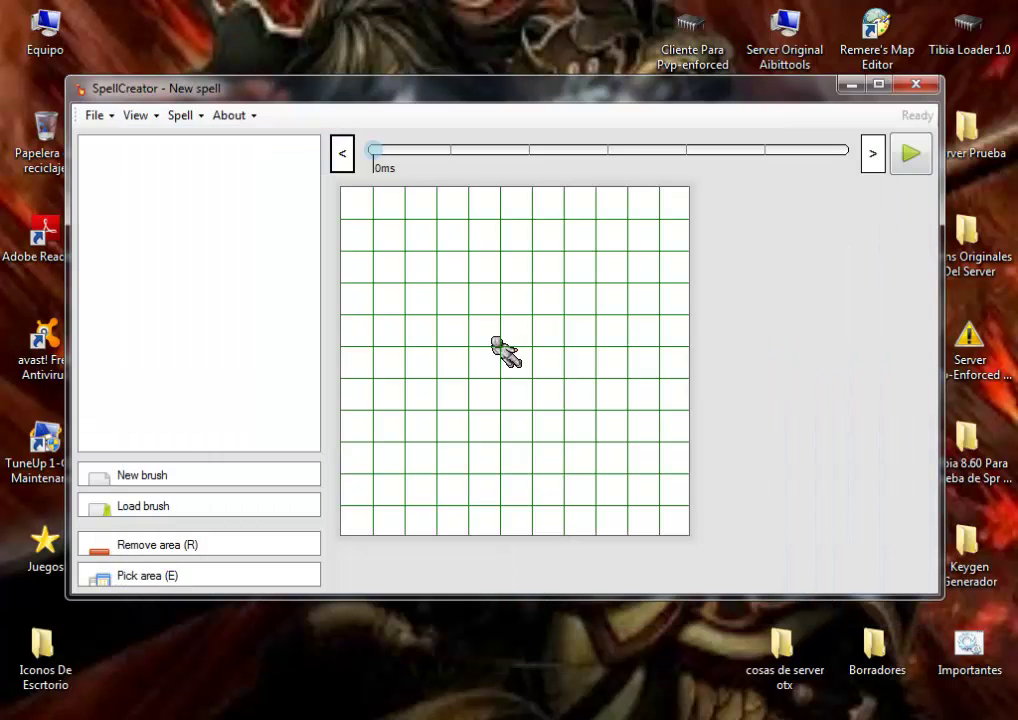
Step: Create a new brush in SpellCreator and name it "Poison Brutal"
{"action": "left_click", "coordinate": [182, 478]}
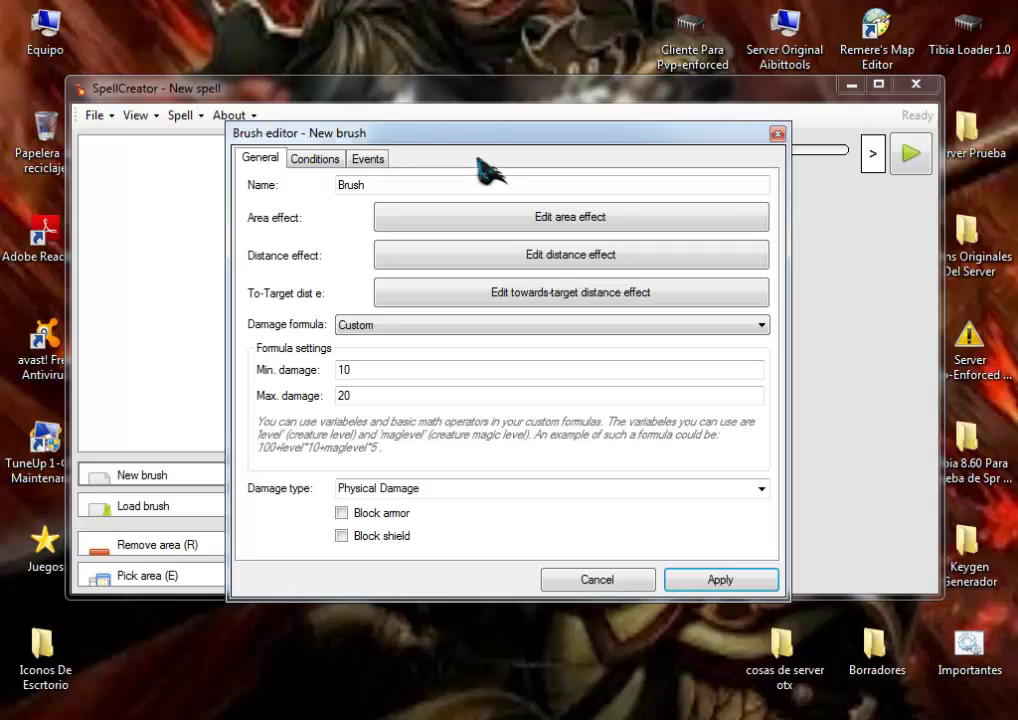
{"action": "left_click_drag", "start_coordinate": [446, 187], "coordinate": [382, 182]}
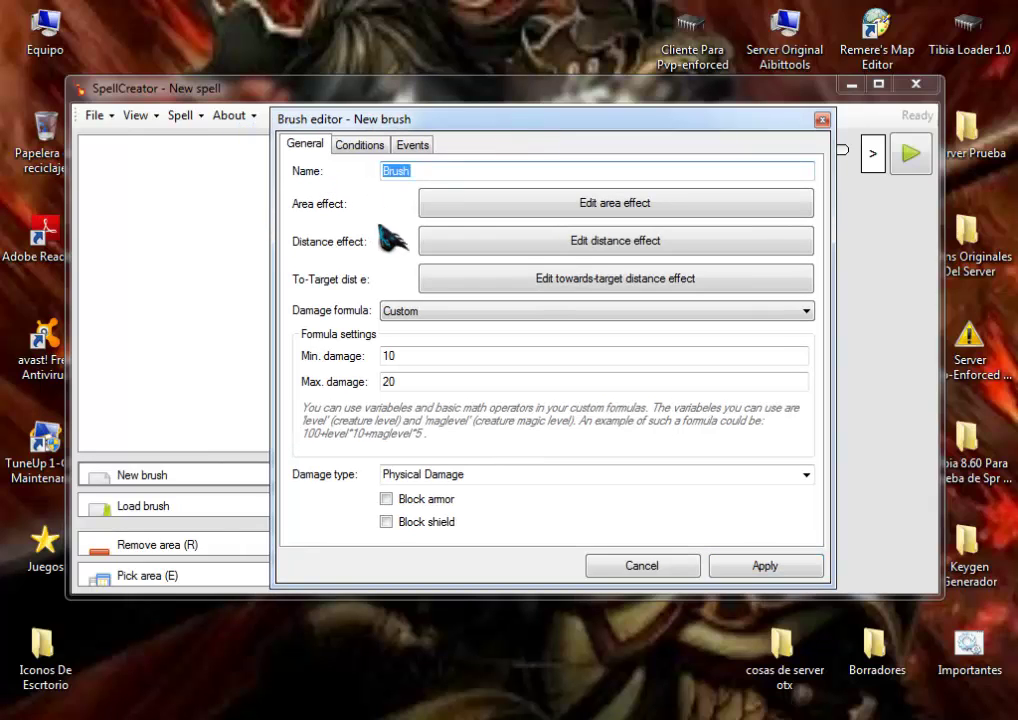
{"action": "type", "text": "Poi"}
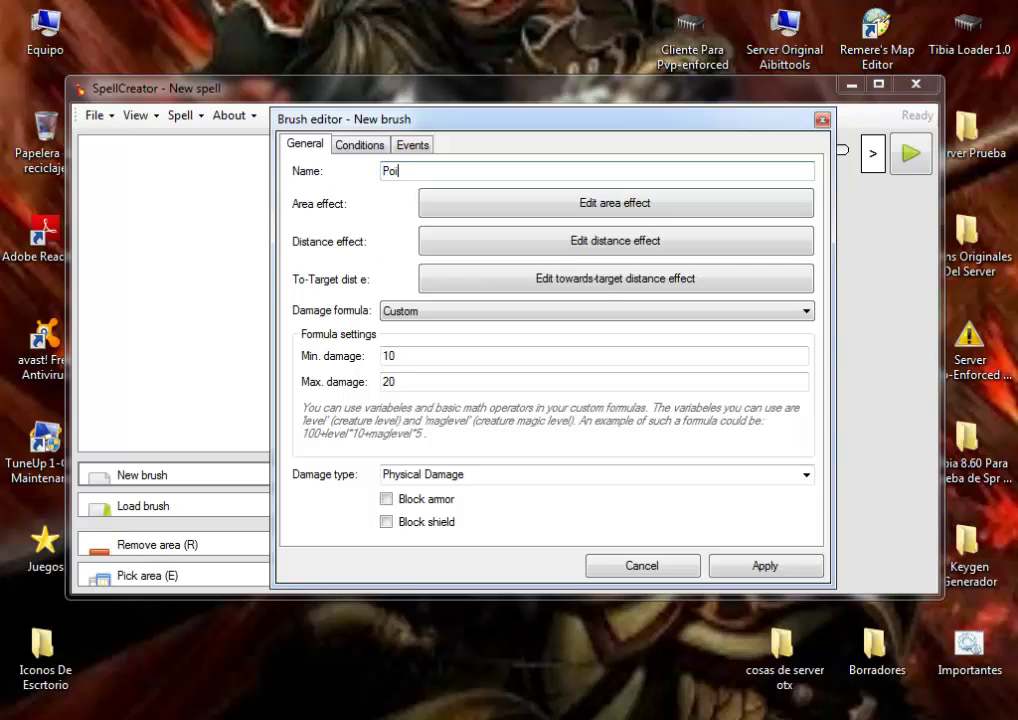
{"action": "type", "text": "son Brutal"}
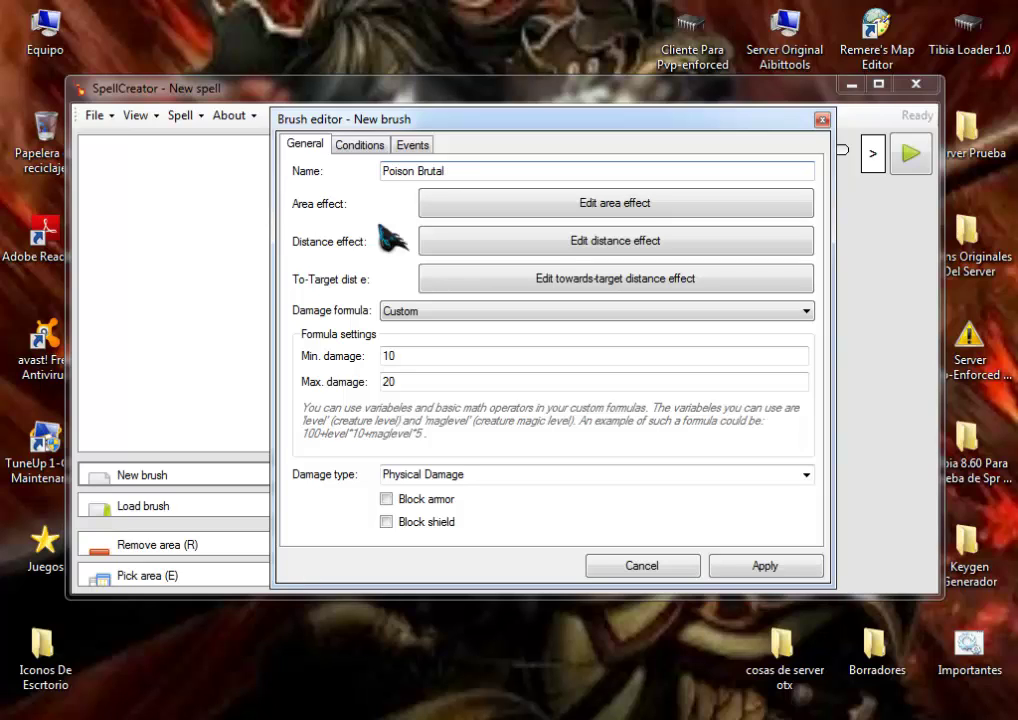
Step: Assign the green cloud as the area effect of the Poison Brutal brush
{"action": "left_click", "coordinate": [497, 208]}
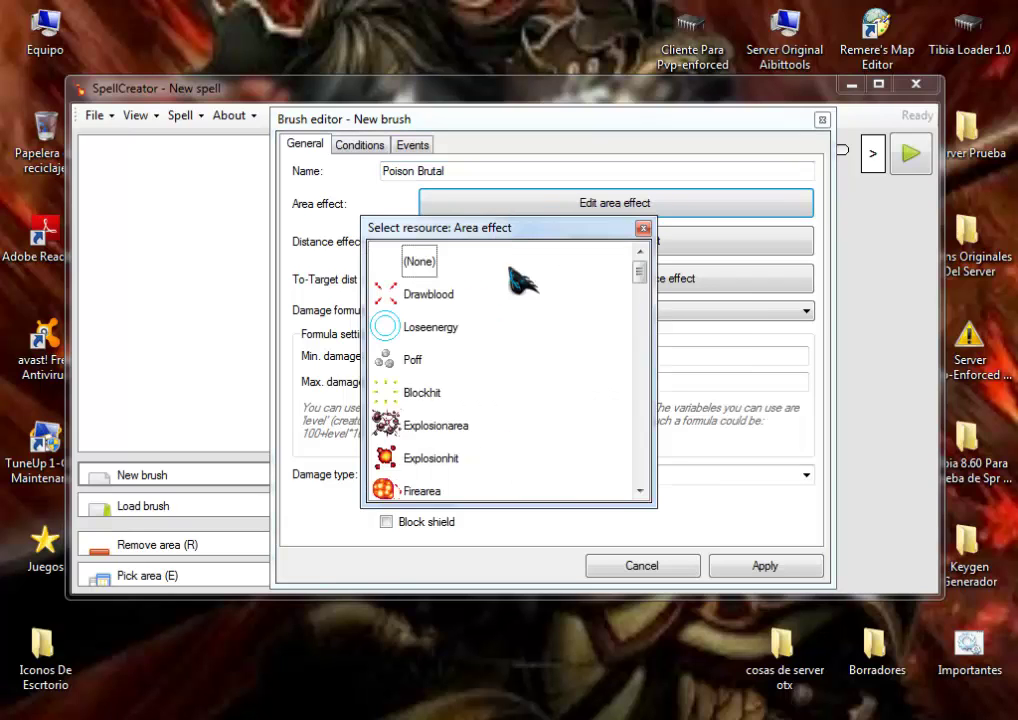
{"action": "left_click_drag", "start_coordinate": [645, 275], "coordinate": [627, 341]}
{"action": "double_click", "coordinate": [431, 336]}
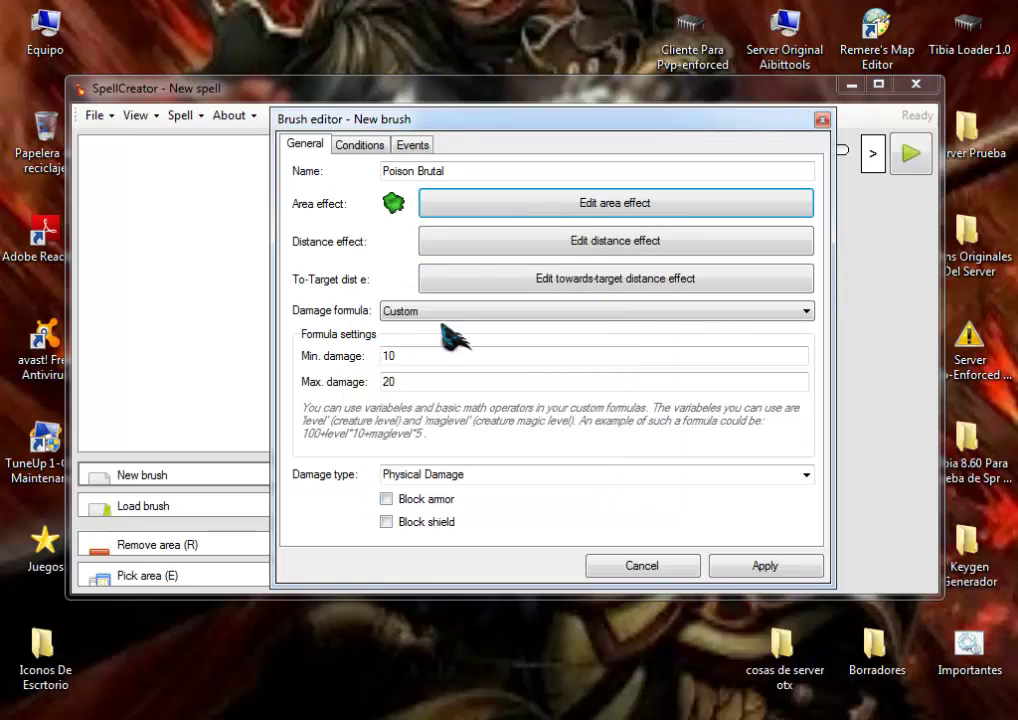
Step: Set the damage formula to COMBAT_FORMULA_LEVELMAGIC with min. devisor 4, min. addition 3, max. devisor 4 and max. addition 4
{"action": "left_click", "coordinate": [496, 312]}
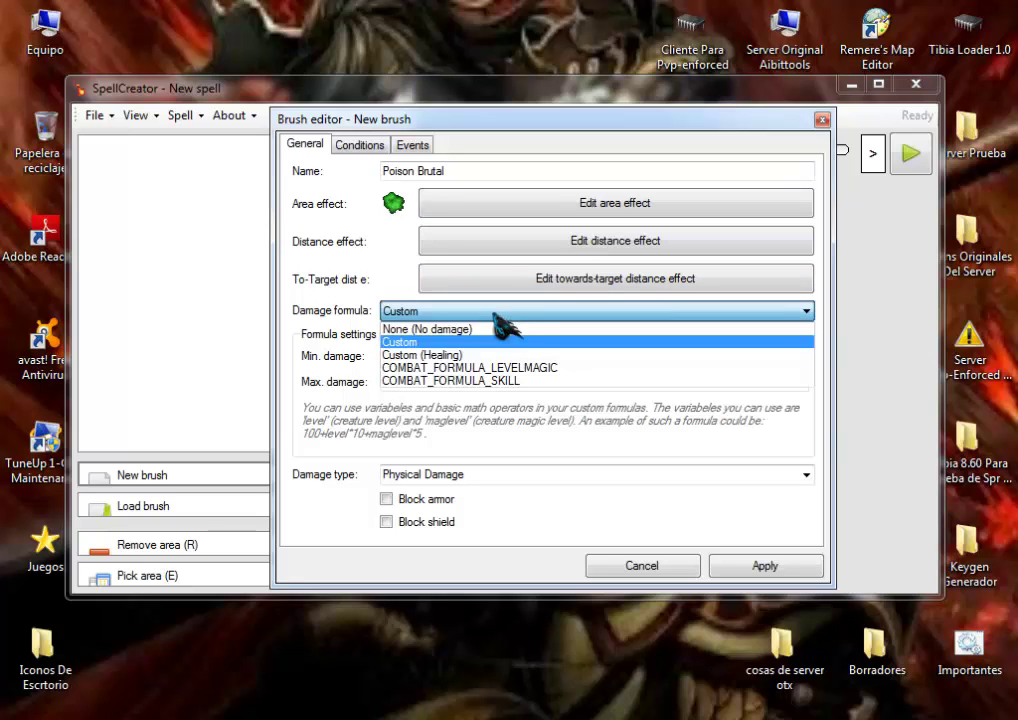
{"action": "left_click", "coordinate": [485, 368]}
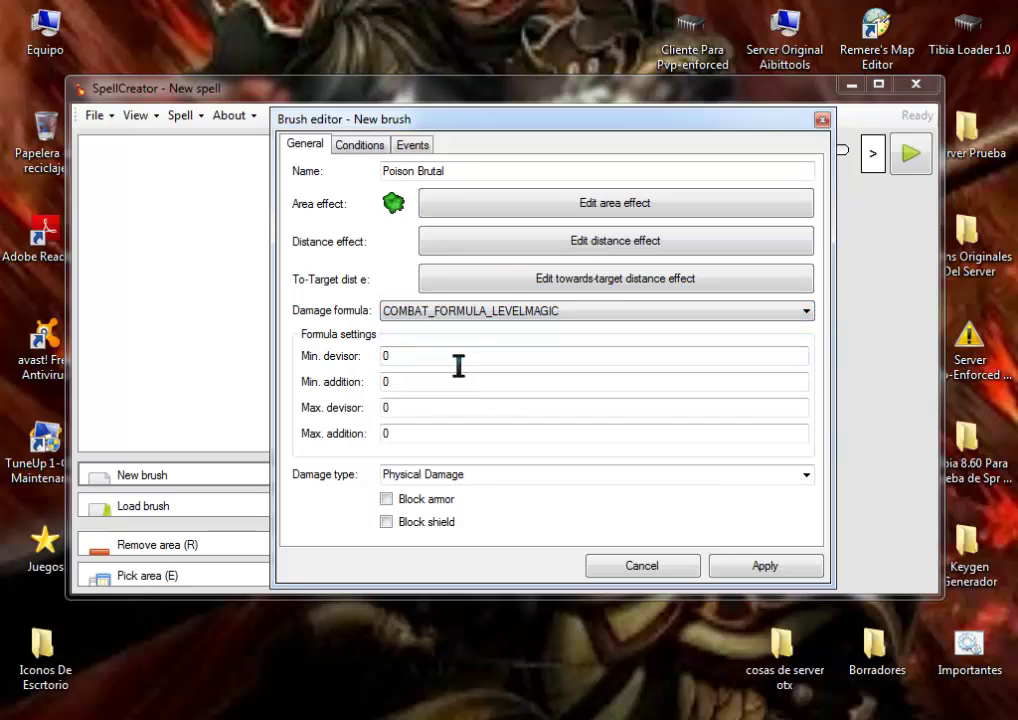
{"action": "key", "text": "Tab"}
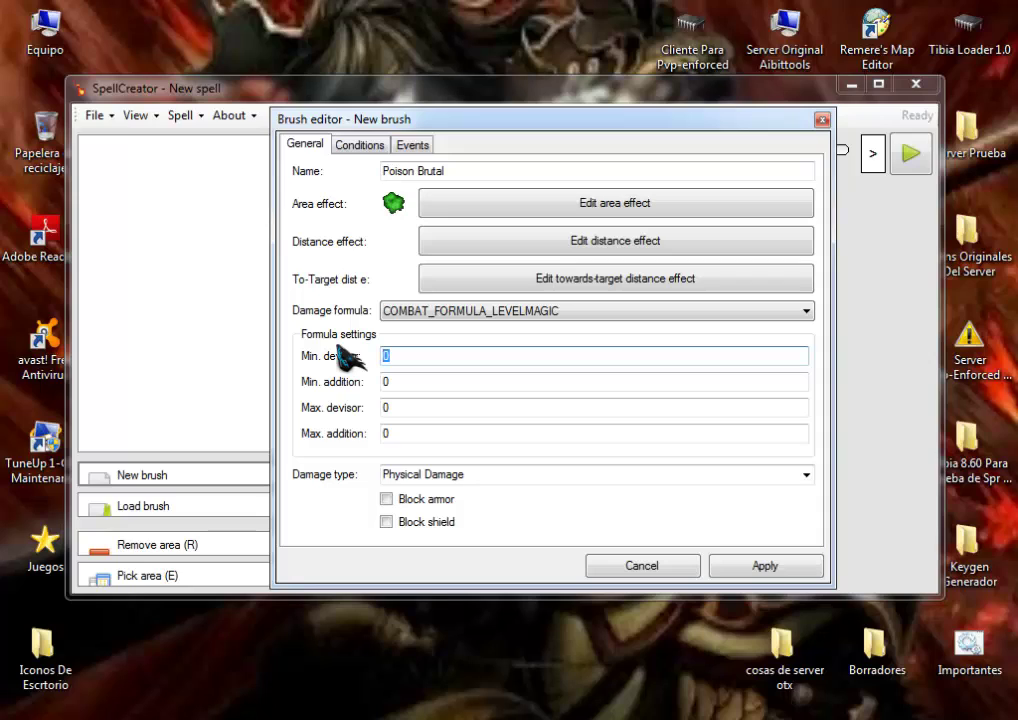
{"action": "type", "text": "4"}
{"action": "key", "text": "Tab"}
{"action": "type", "text": "3"}
{"action": "key", "text": "Tab"}
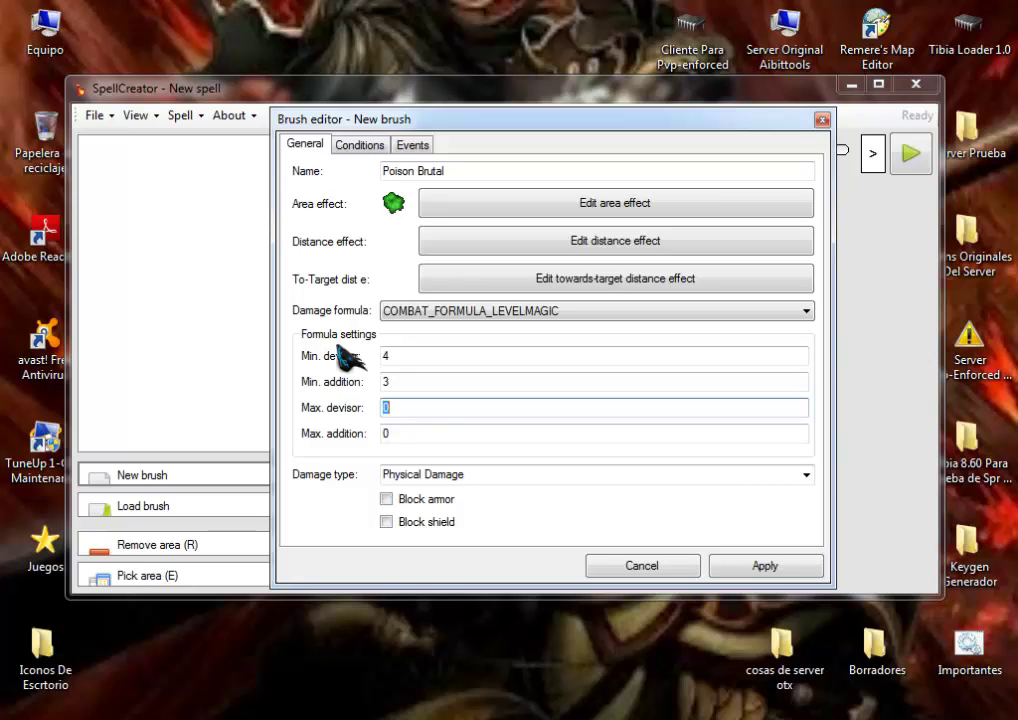
{"action": "type", "text": "4"}
{"action": "key", "text": "Tab"}
{"action": "type", "text": "4"}
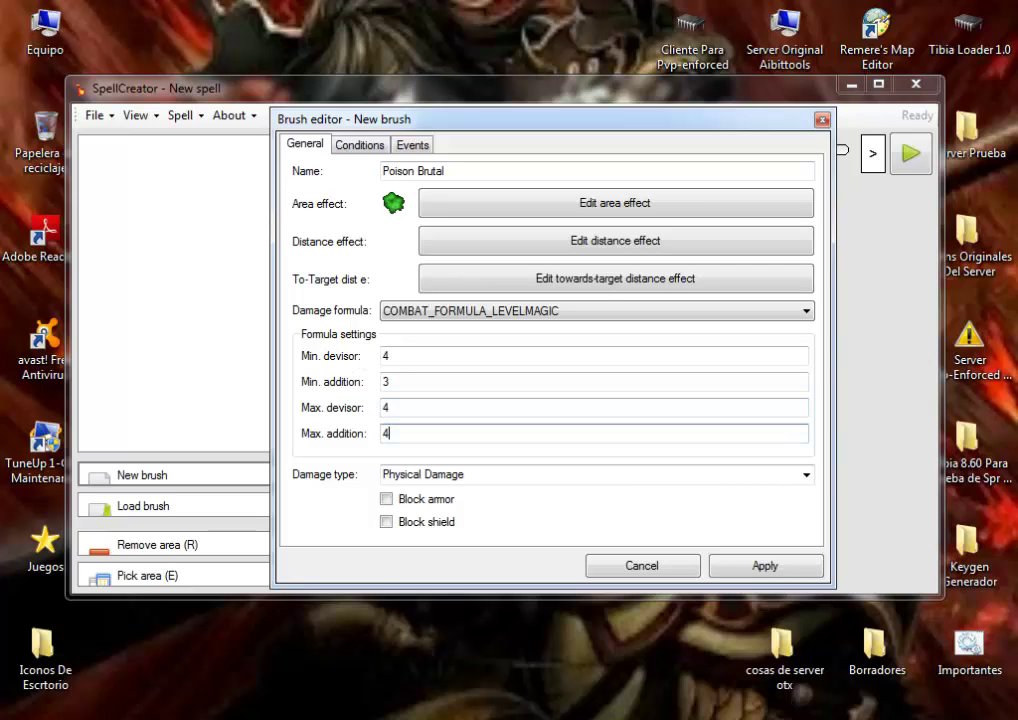
Step: Set the Poison Brutal brush's damage type to Poison Damage and apply the brush
{"action": "key", "text": "Tab"}
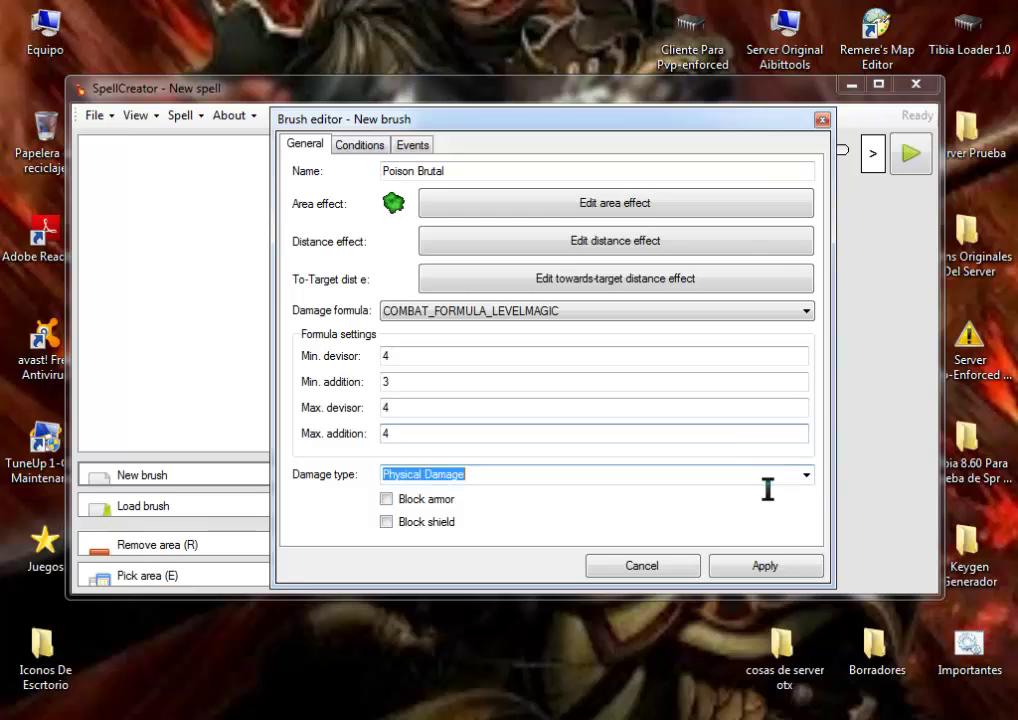
{"action": "left_click", "coordinate": [806, 476]}
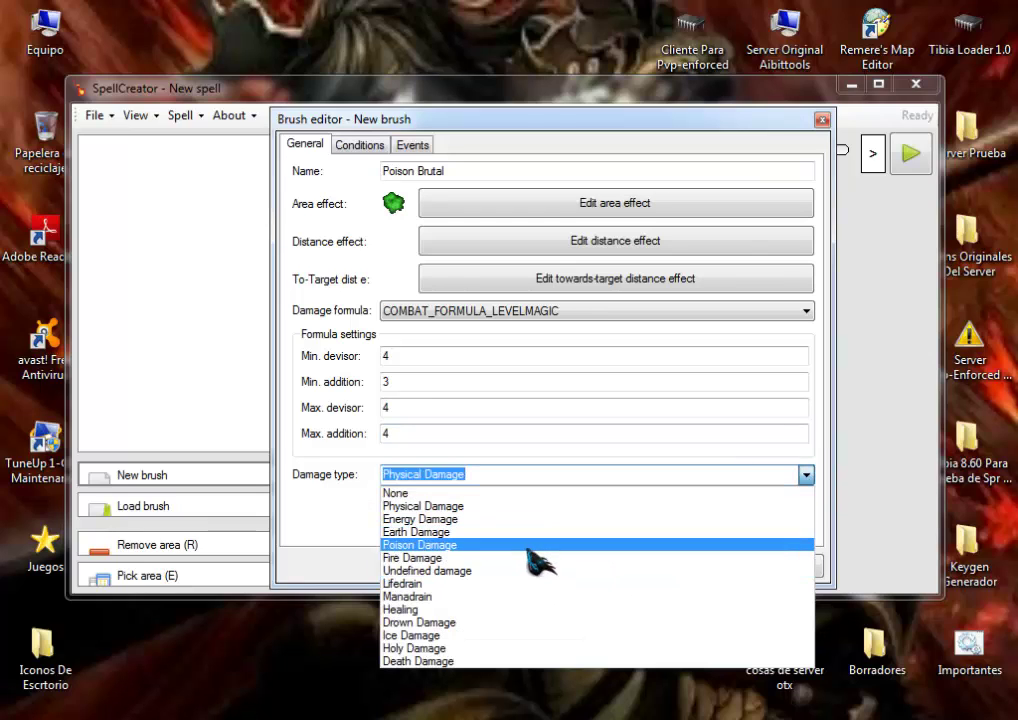
{"action": "left_click", "coordinate": [528, 546]}
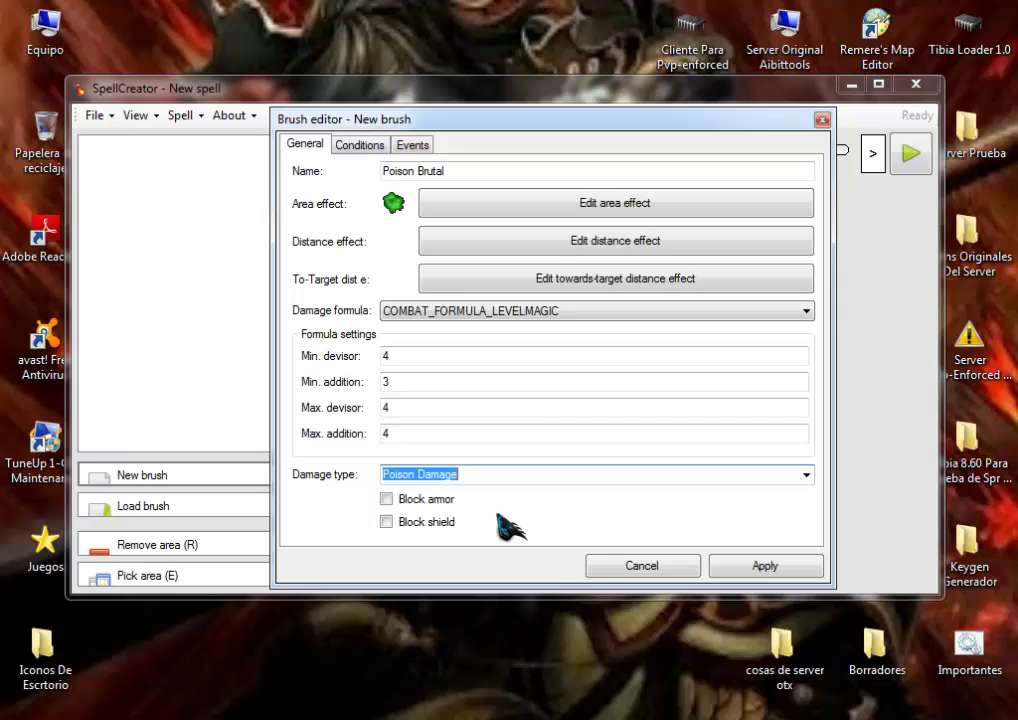
{"action": "left_click", "coordinate": [760, 570]}
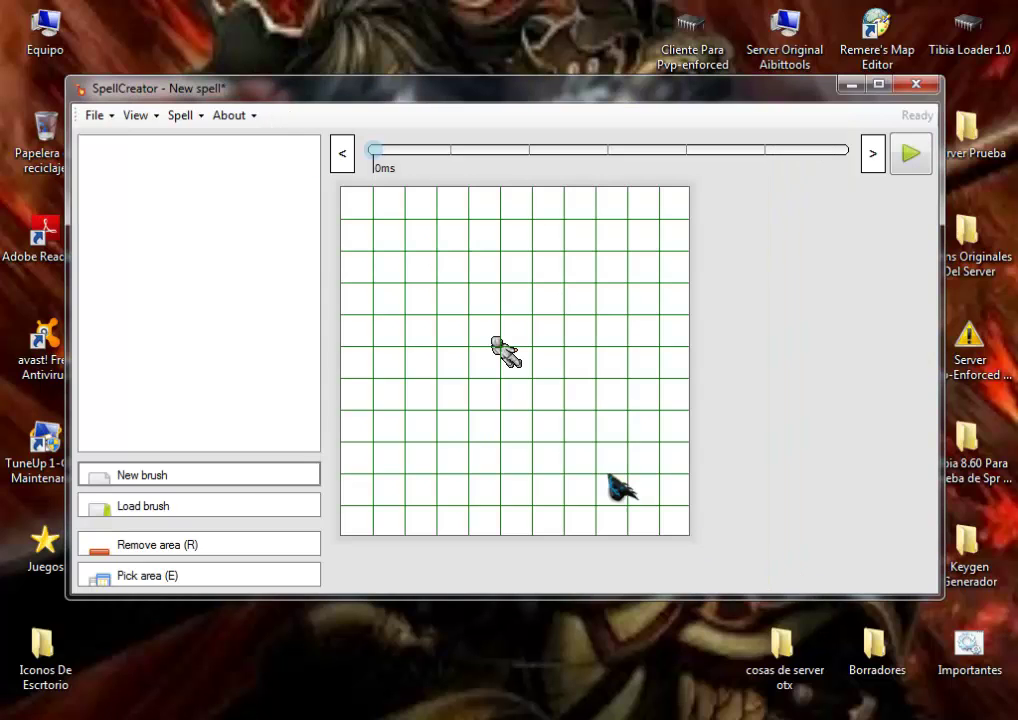
Step: Paint the eight cells directly surrounding the caster with the Poison Brutal brush at 0 ms
{"action": "left_click", "coordinate": [145, 155]}
{"action": "left_click", "coordinate": [545, 425]}
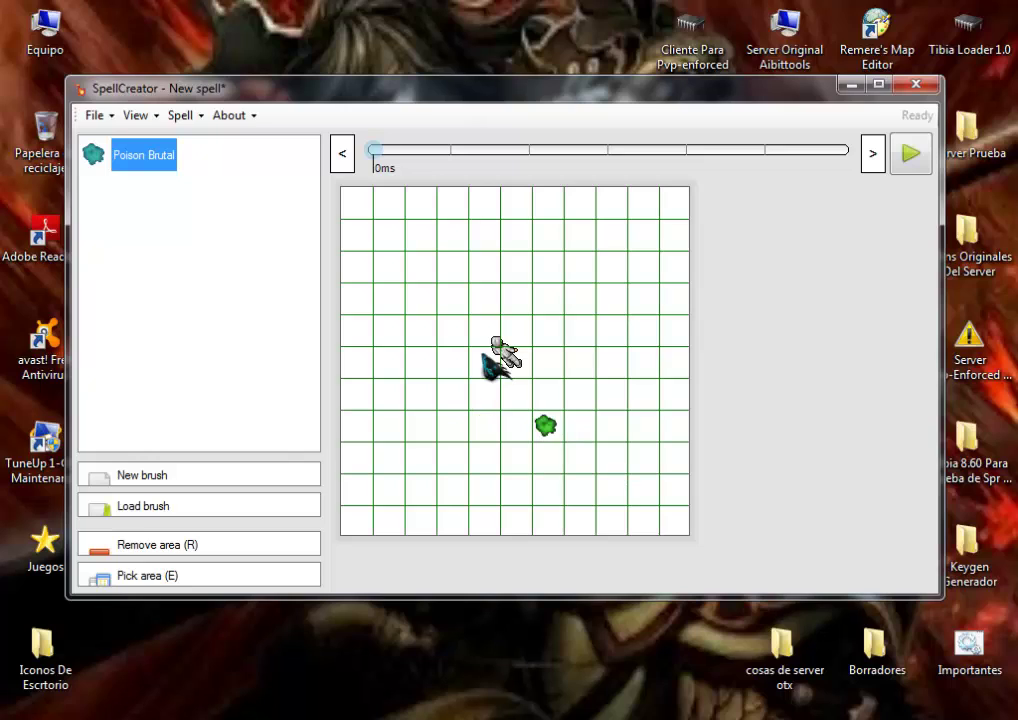
{"action": "left_click", "coordinate": [486, 430]}
{"action": "left_click", "coordinate": [548, 432]}
{"action": "left_click", "coordinate": [486, 430]}
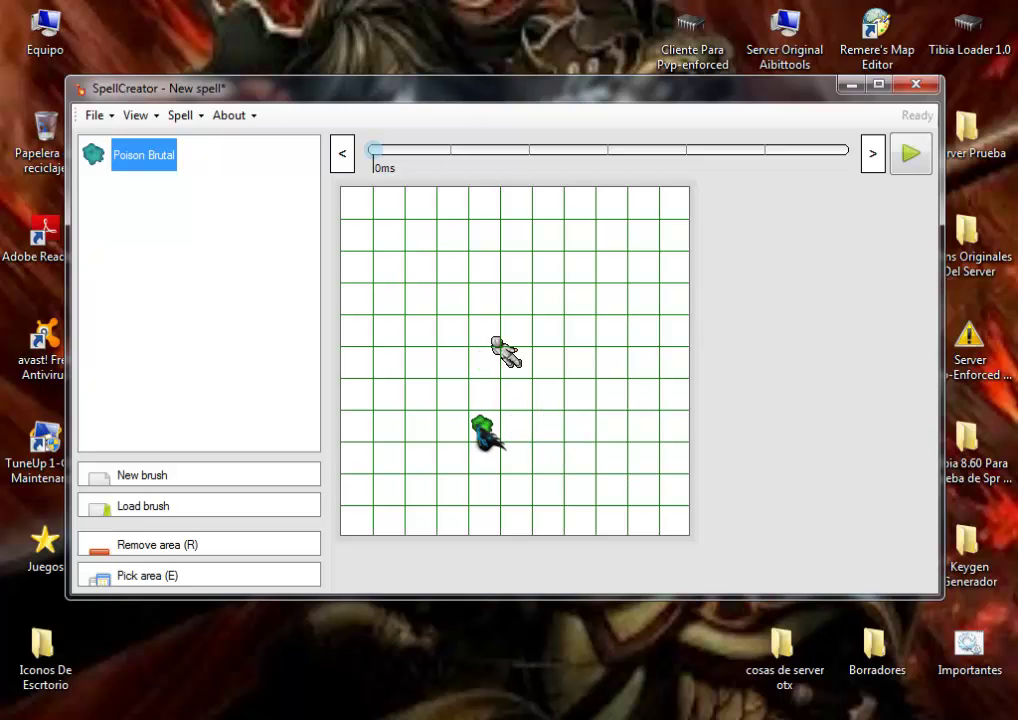
{"action": "left_click", "coordinate": [483, 362]}
{"action": "left_click", "coordinate": [482, 330]}
{"action": "left_click", "coordinate": [515, 330]}
{"action": "left_click", "coordinate": [545, 332]}
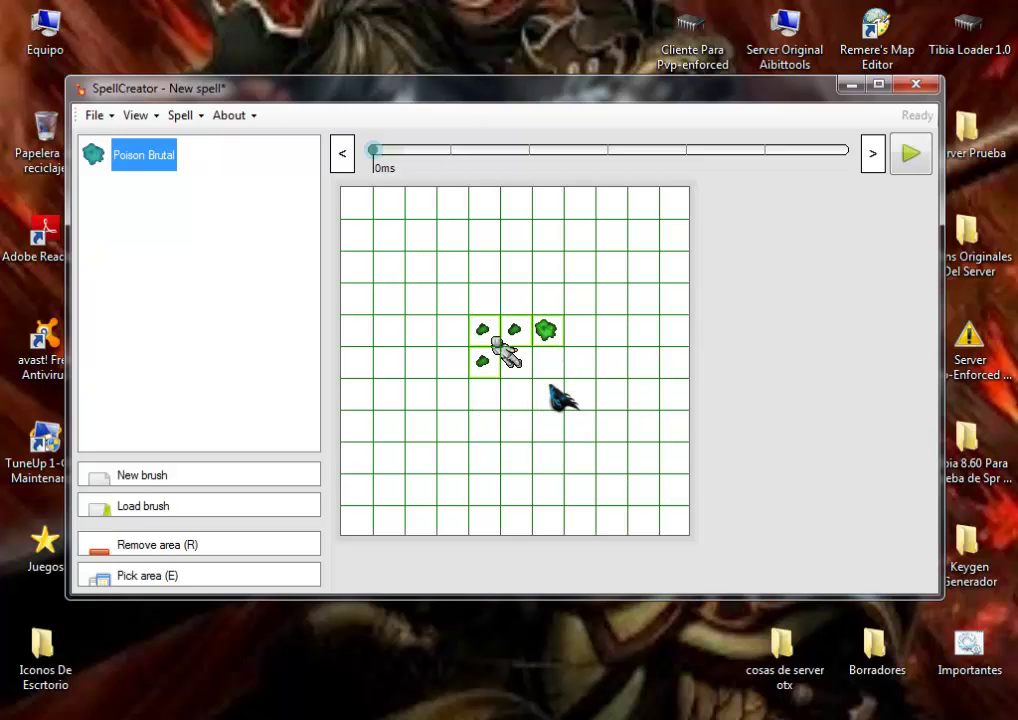
{"action": "left_click", "coordinate": [546, 361]}
{"action": "left_click", "coordinate": [548, 393]}
{"action": "left_click", "coordinate": [486, 393]}
{"action": "left_click", "coordinate": [508, 395]}
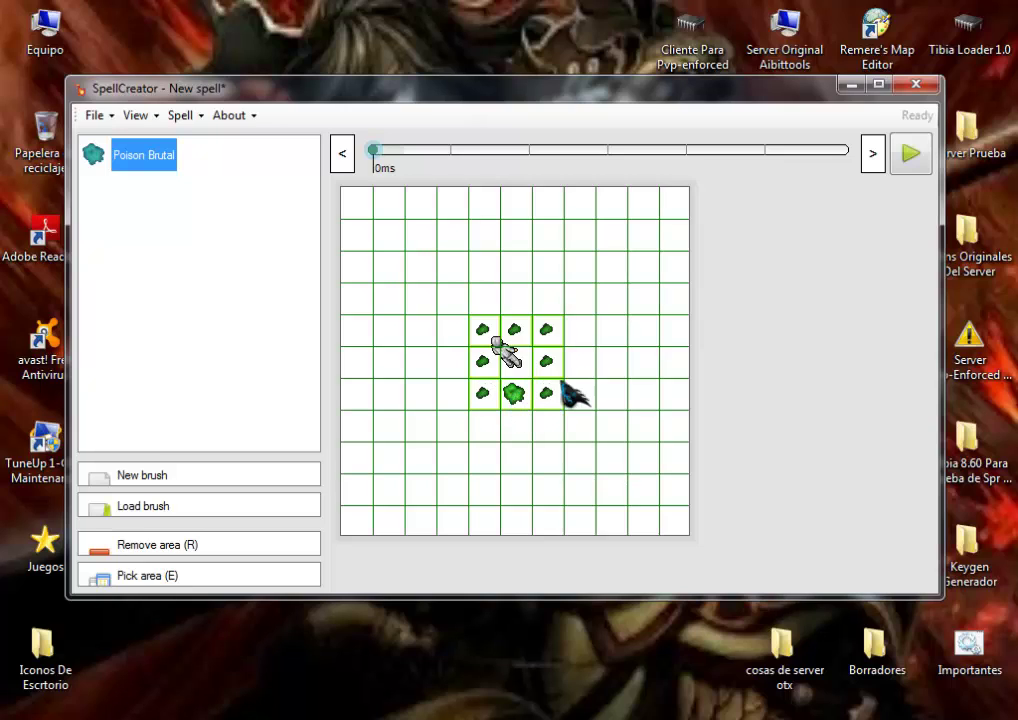
Step: Extend the Poison Brutal pattern to the cells two squares from the caster horizontally and along all four diagonals
{"action": "left_click", "coordinate": [578, 362]}
{"action": "left_click", "coordinate": [578, 394]}
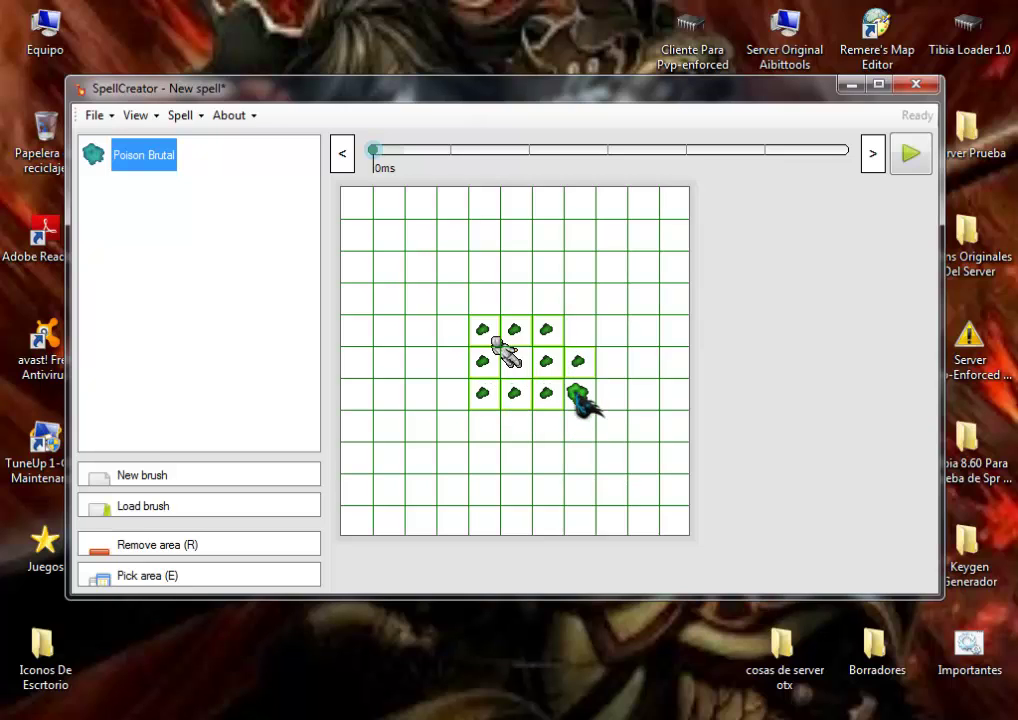
{"action": "left_click", "coordinate": [580, 430]}
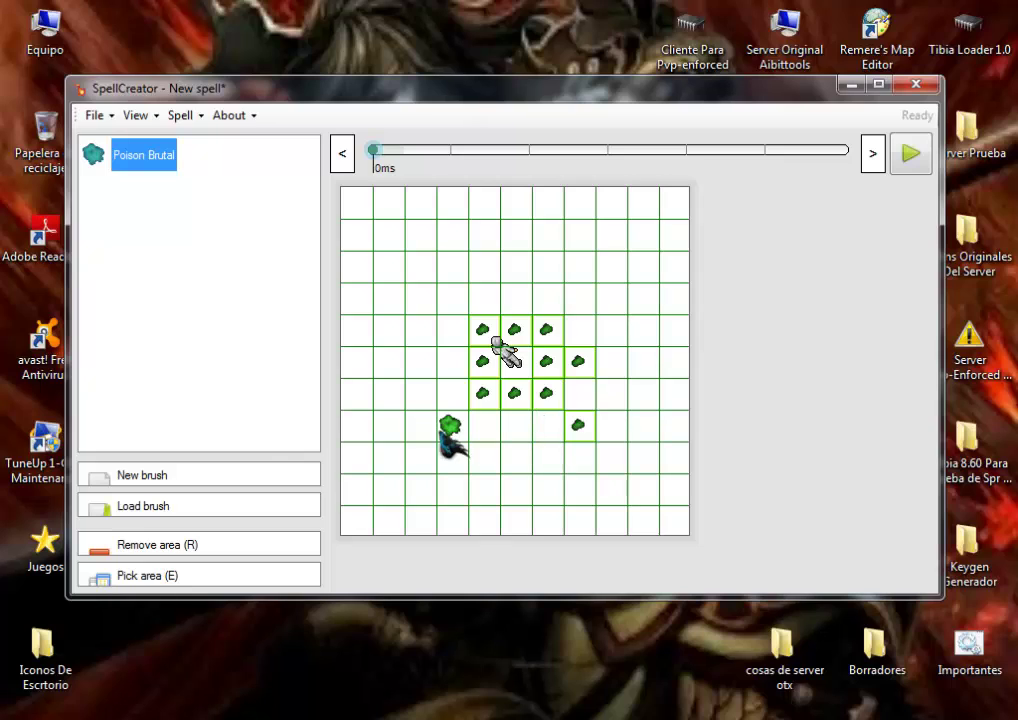
{"action": "left_click", "coordinate": [451, 428]}
{"action": "left_click", "coordinate": [450, 361]}
{"action": "left_click", "coordinate": [450, 297]}
{"action": "left_click", "coordinate": [578, 297]}
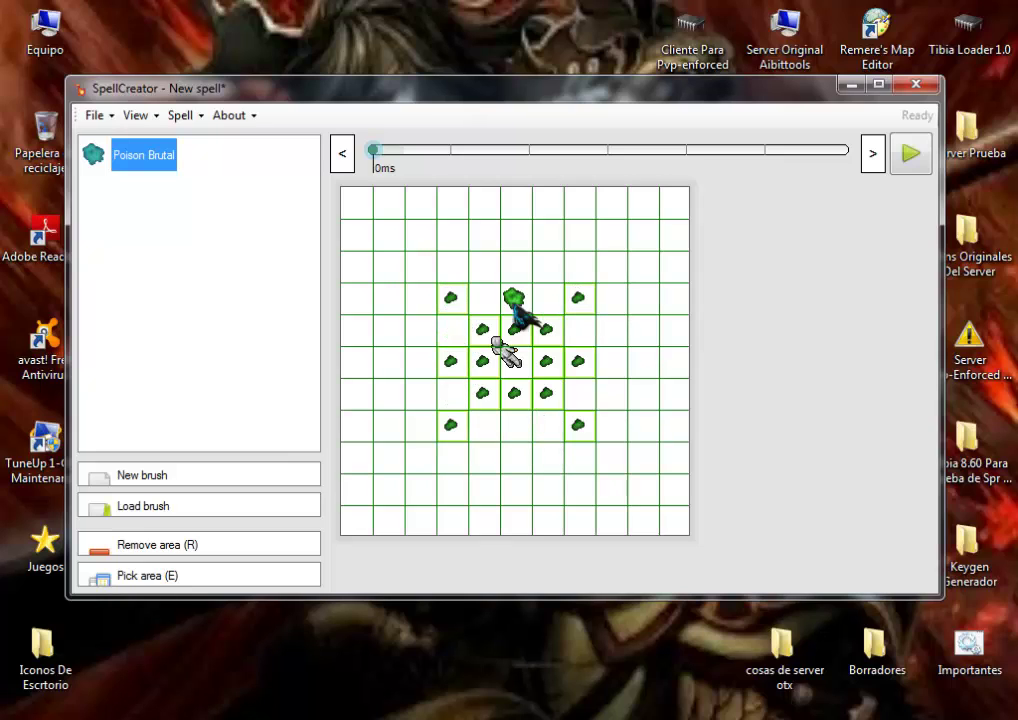
Step: Complete the Poison Brutal star by extending its arms to three squares from the caster in all eight directions
{"action": "left_click", "coordinate": [518, 270]}
{"action": "left_click", "coordinate": [423, 270]}
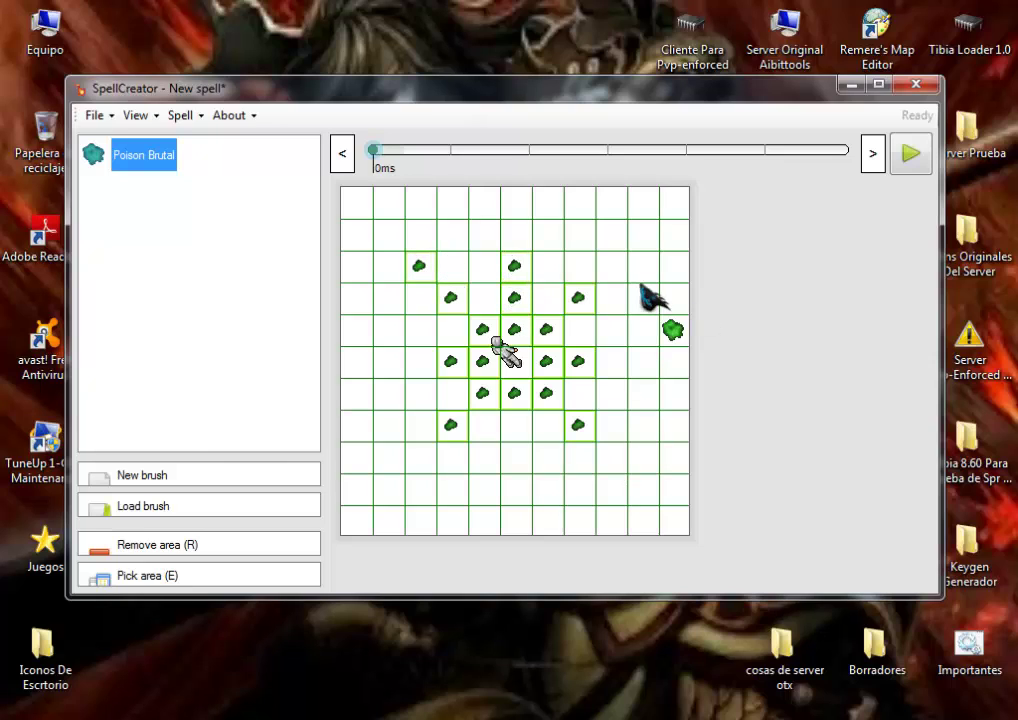
{"action": "left_click", "coordinate": [611, 268]}
{"action": "left_click", "coordinate": [612, 457]}
{"action": "left_click", "coordinate": [615, 363]}
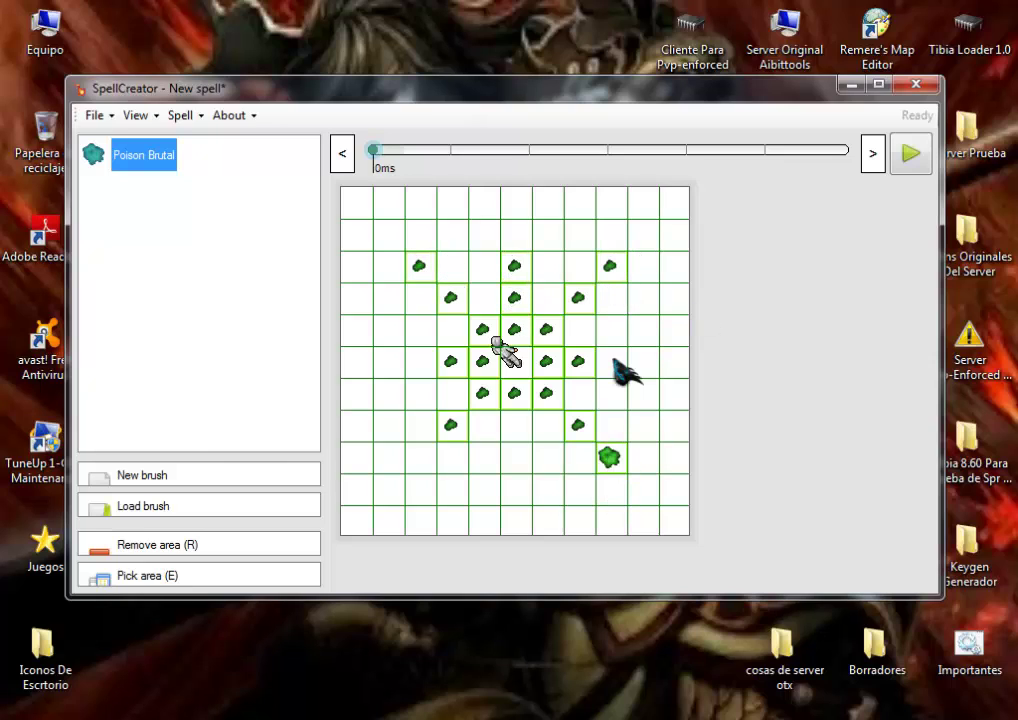
{"action": "left_click", "coordinate": [580, 362]}
{"action": "left_click", "coordinate": [424, 458]}
{"action": "left_click", "coordinate": [424, 363]}
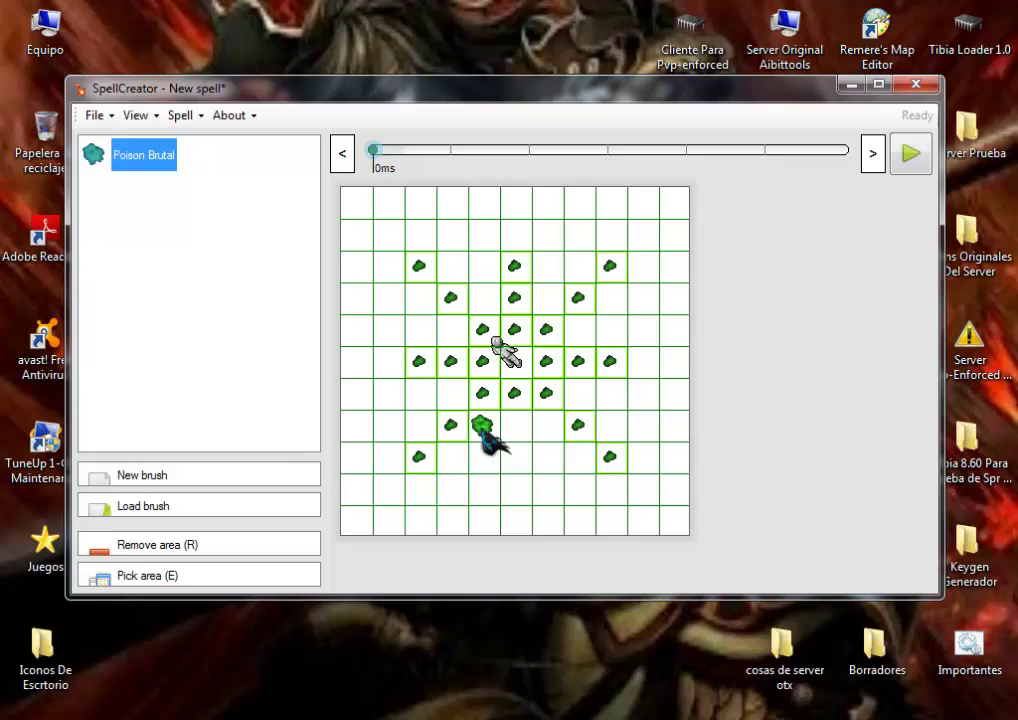
{"action": "left_click", "coordinate": [521, 436]}
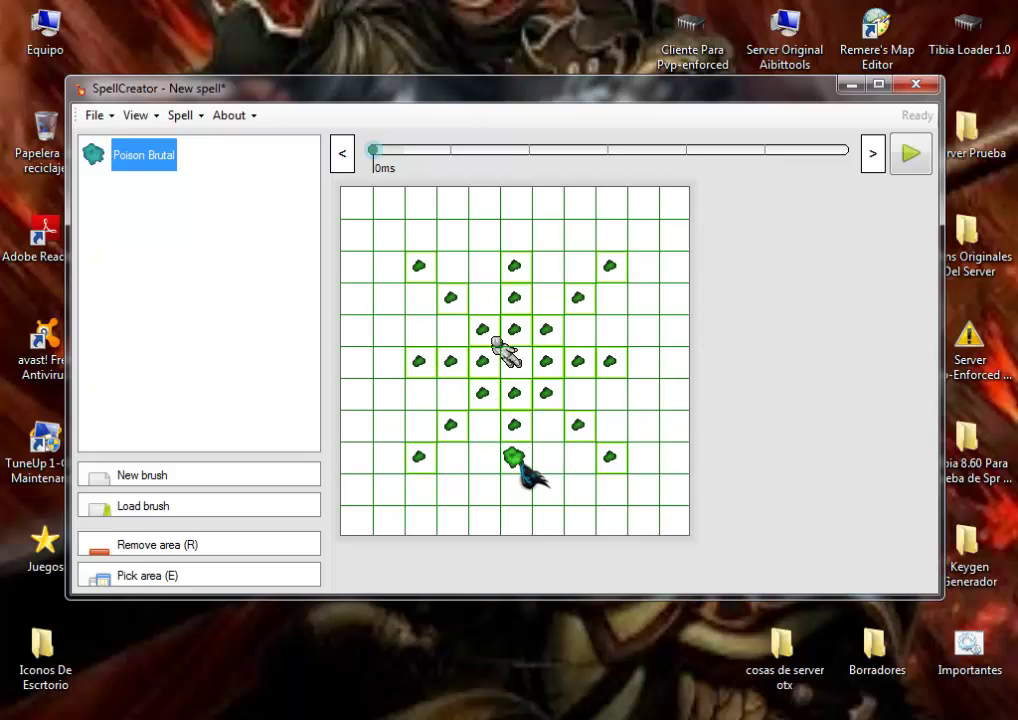
{"action": "left_click", "coordinate": [521, 468]}
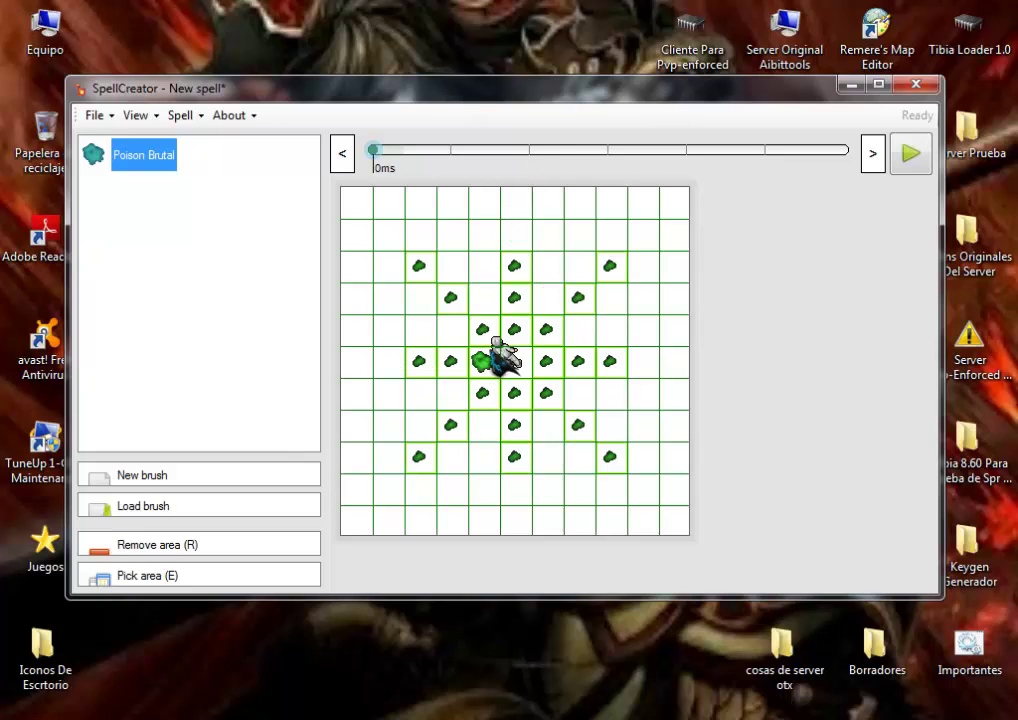
Step: Preview the spell animation and step through the timeline, ending at 300 ms
{"action": "left_click", "coordinate": [175, 484]}
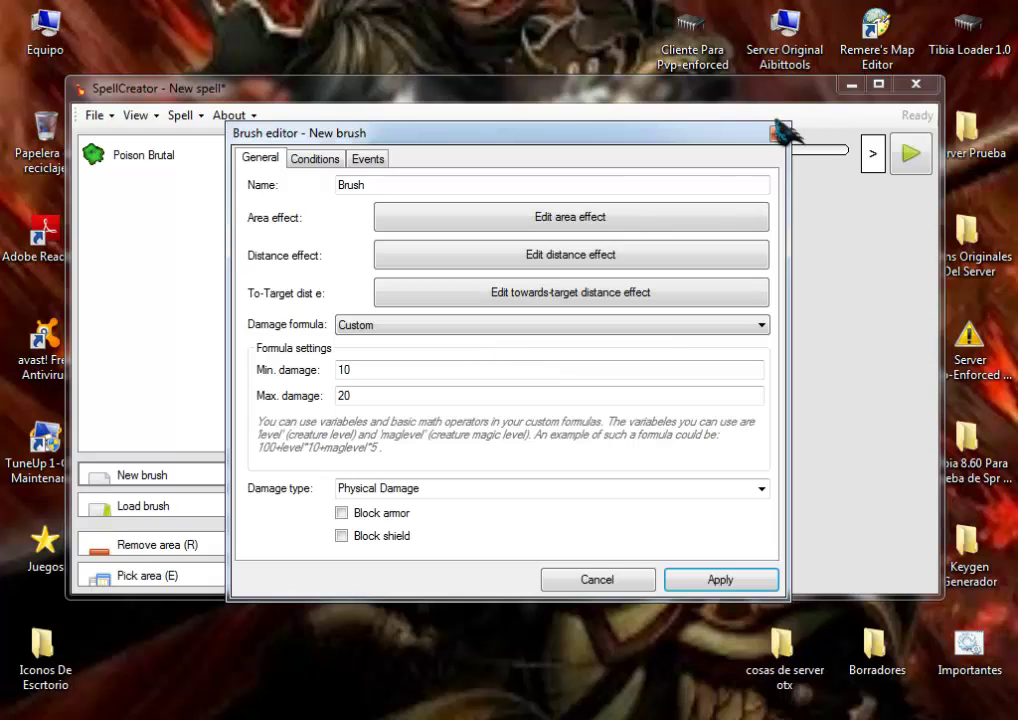
{"action": "left_click", "coordinate": [778, 133]}
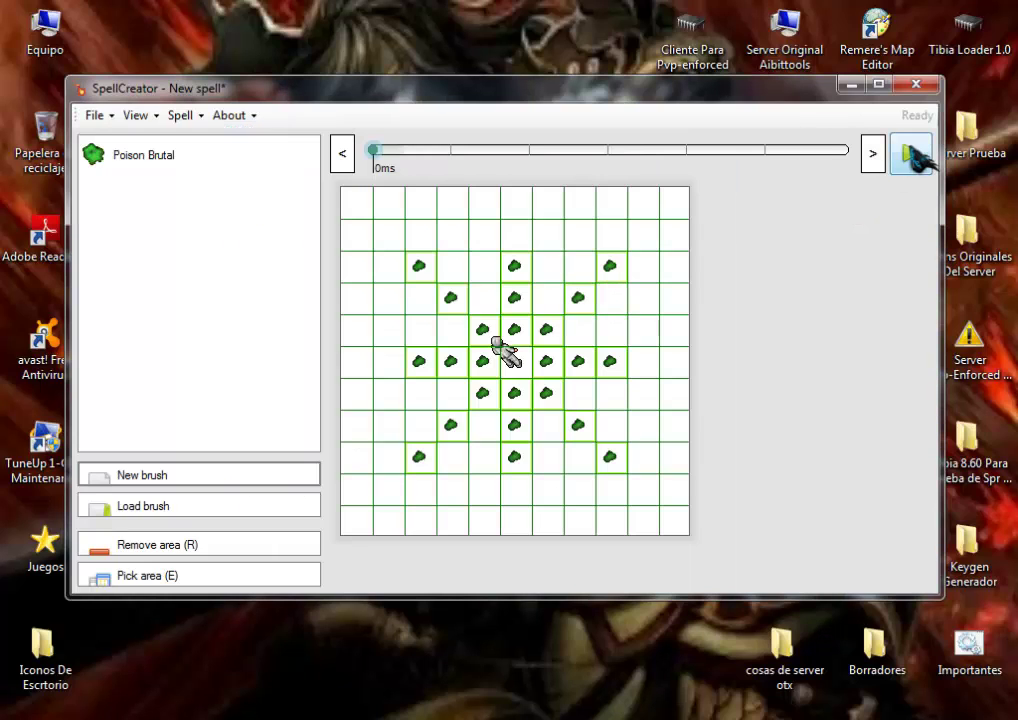
{"action": "left_click", "coordinate": [909, 152]}
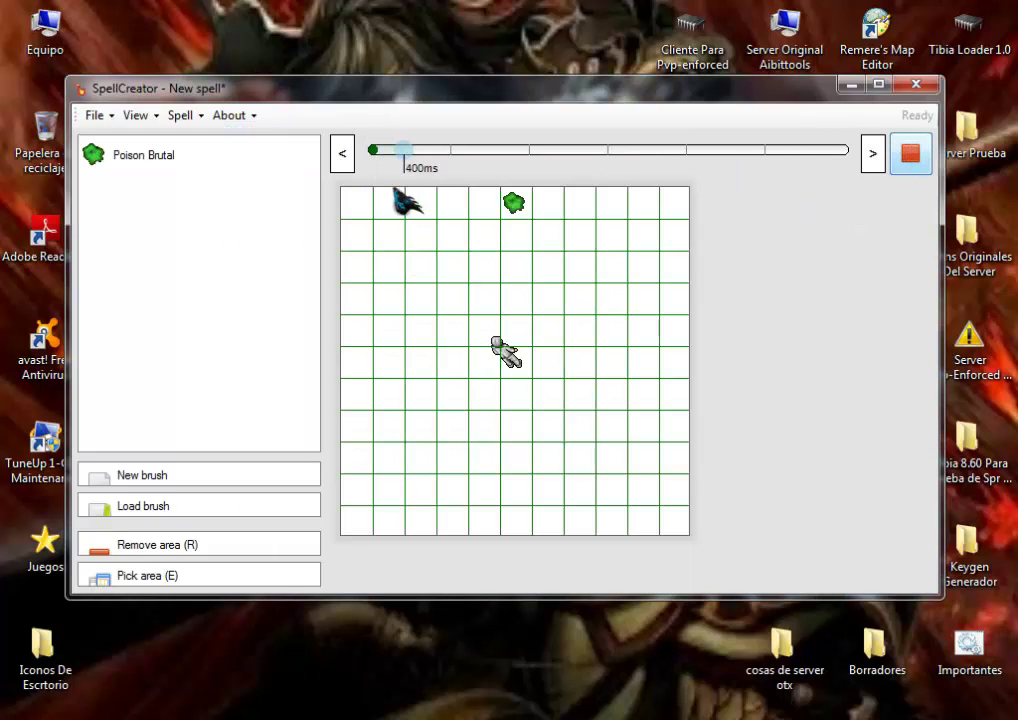
{"action": "left_click", "coordinate": [343, 153]}
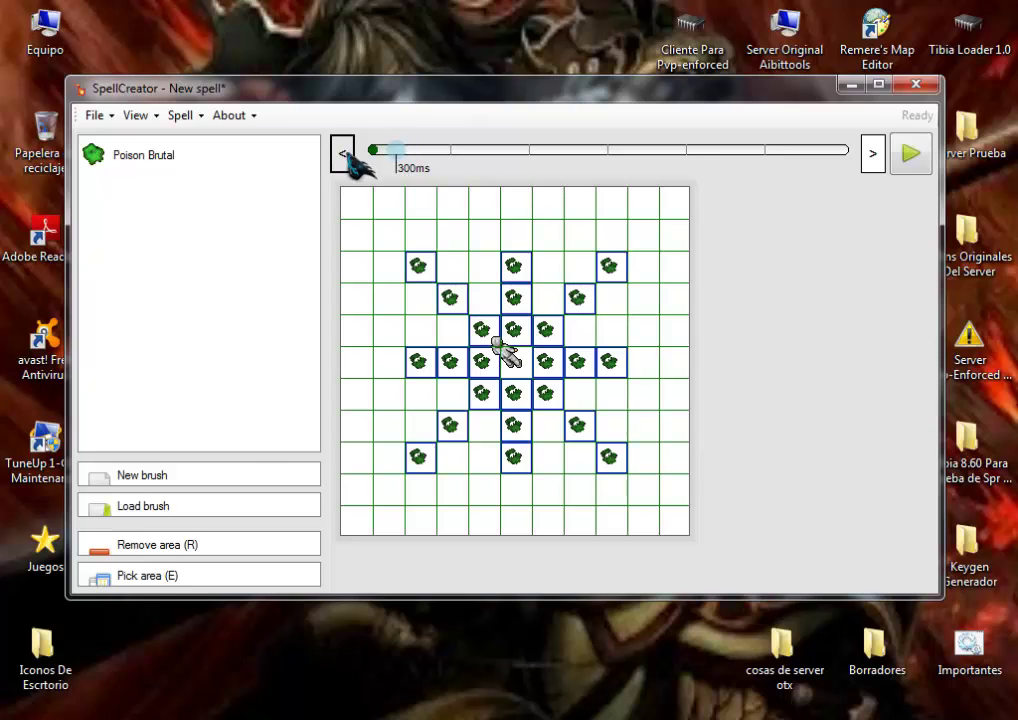
{"action": "left_click", "coordinate": [874, 156]}
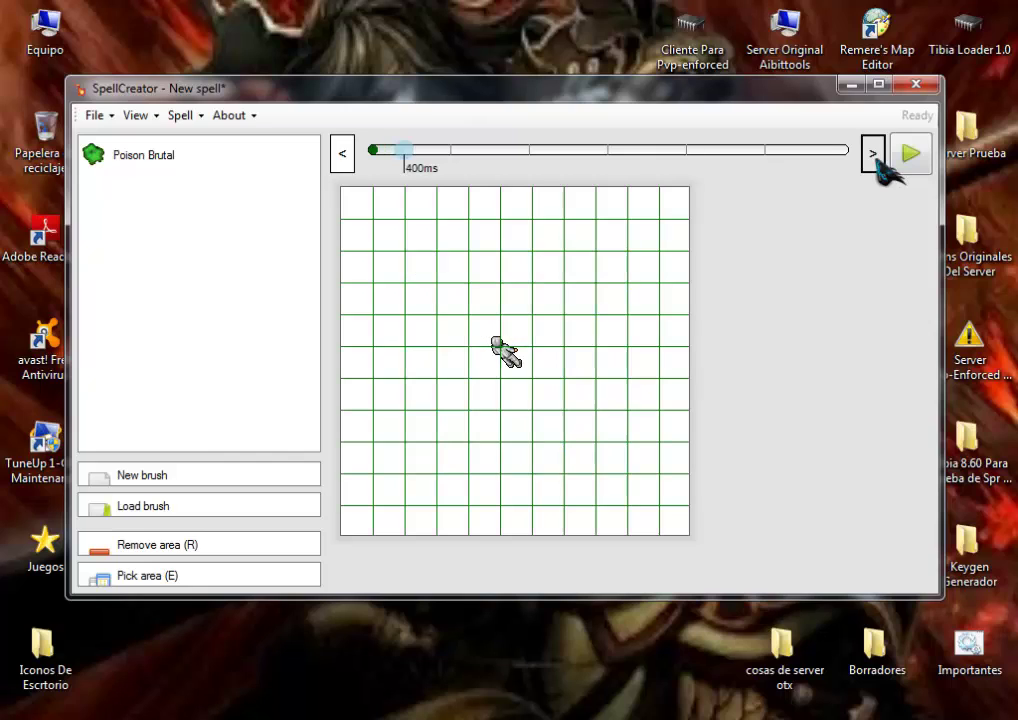
{"action": "left_click", "coordinate": [343, 153]}
Step: Create a new brush named "Skills mana consume" with Explosionarea as its area effect
{"action": "left_click", "coordinate": [195, 476]}
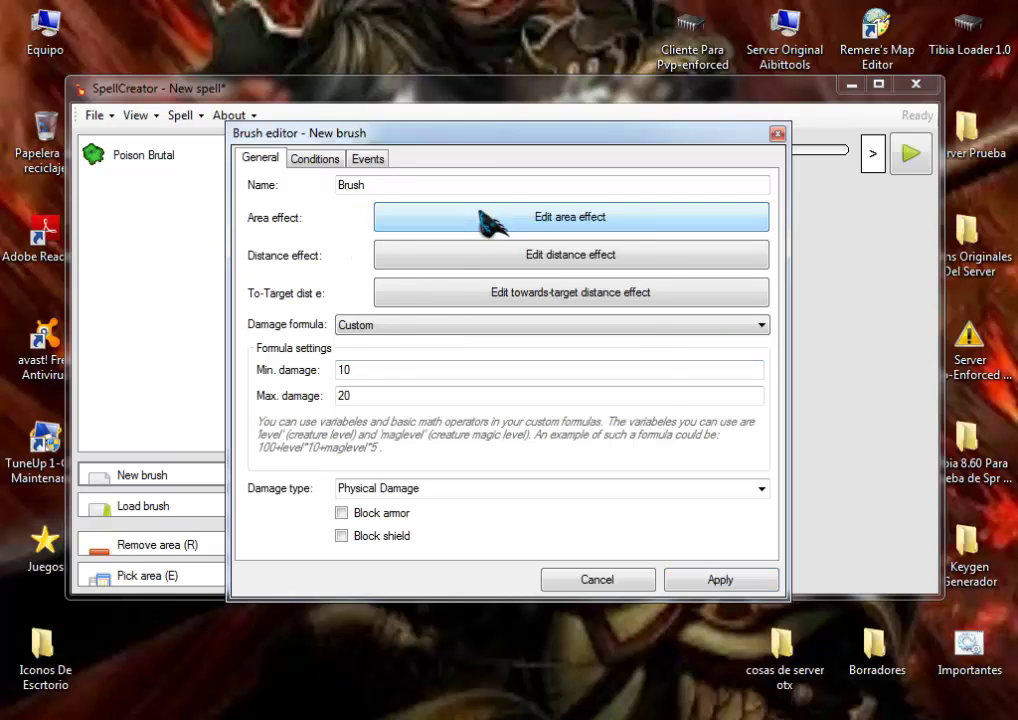
{"action": "left_click", "coordinate": [484, 218]}
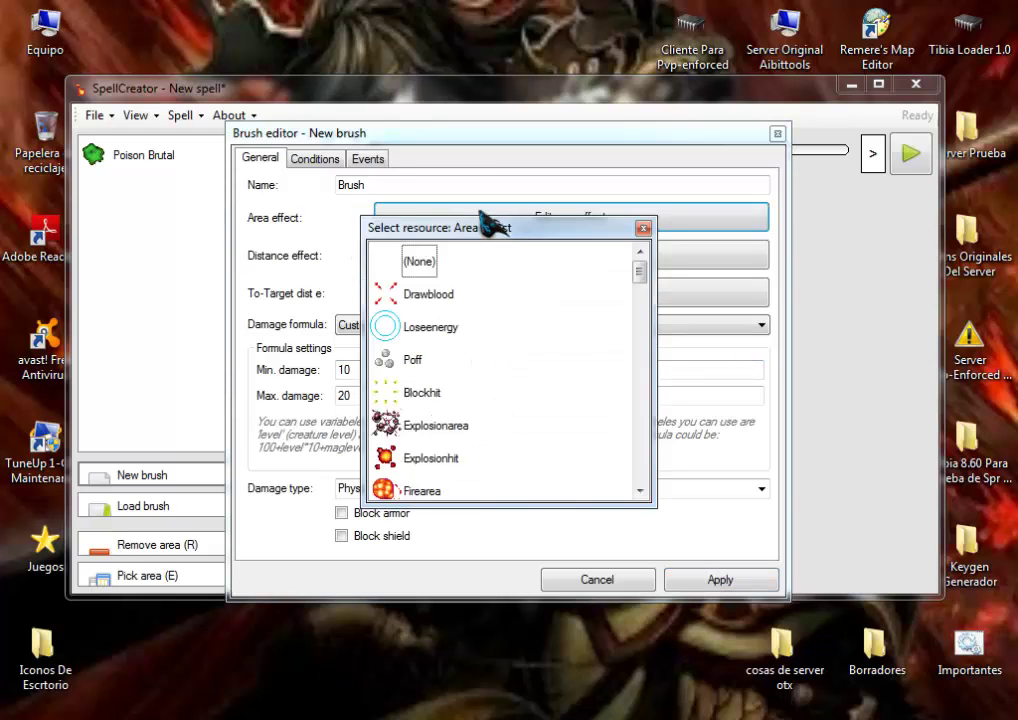
{"action": "left_click", "coordinate": [440, 426]}
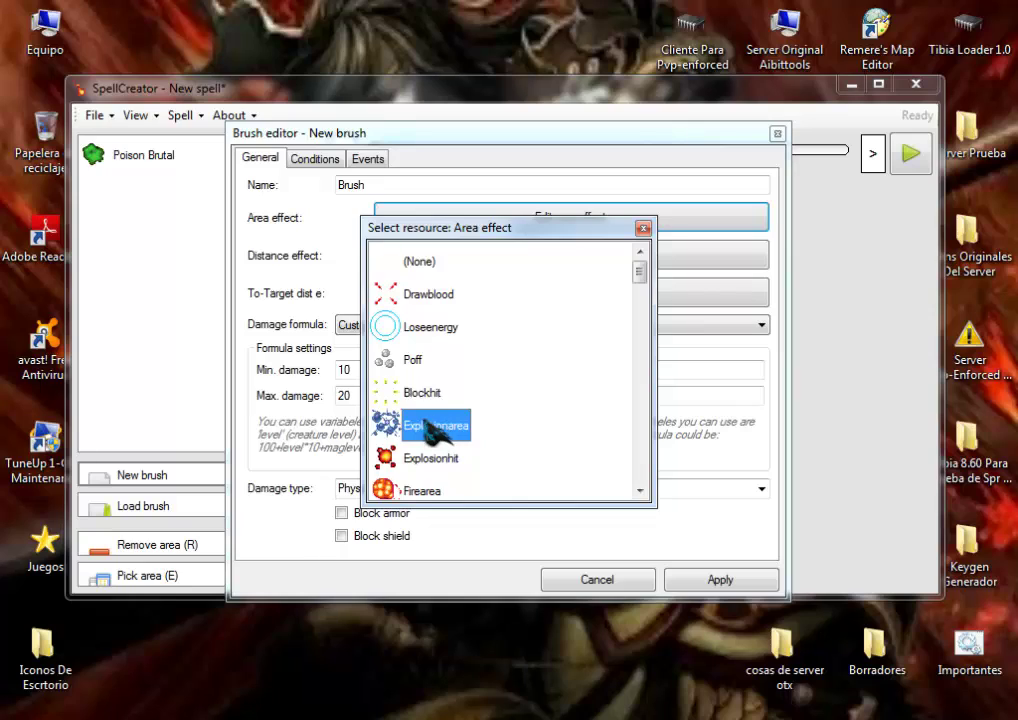
{"action": "double_click", "coordinate": [440, 426]}
{"action": "double_click", "coordinate": [403, 194]}
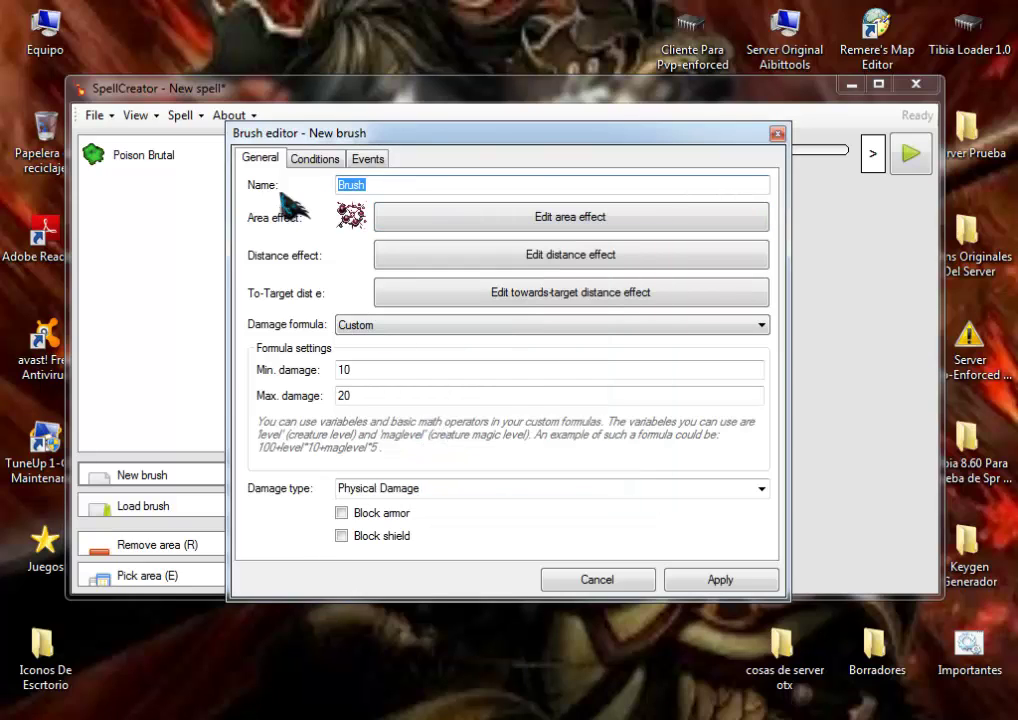
{"action": "type", "text": "Ski"}
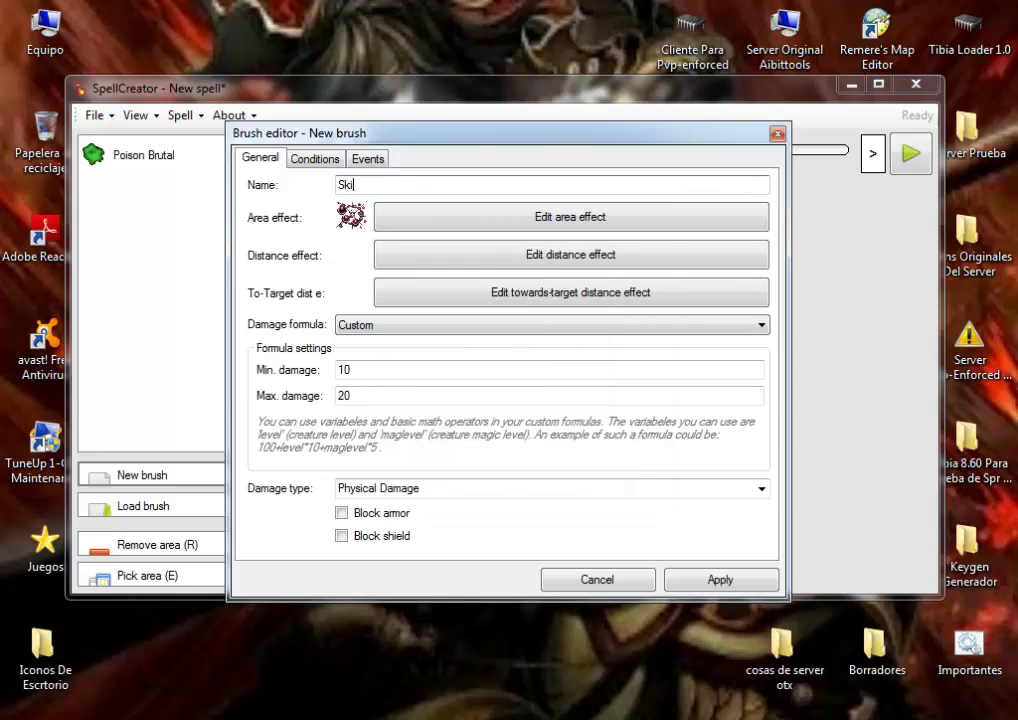
{"action": "type", "text": "lls mana consume"}
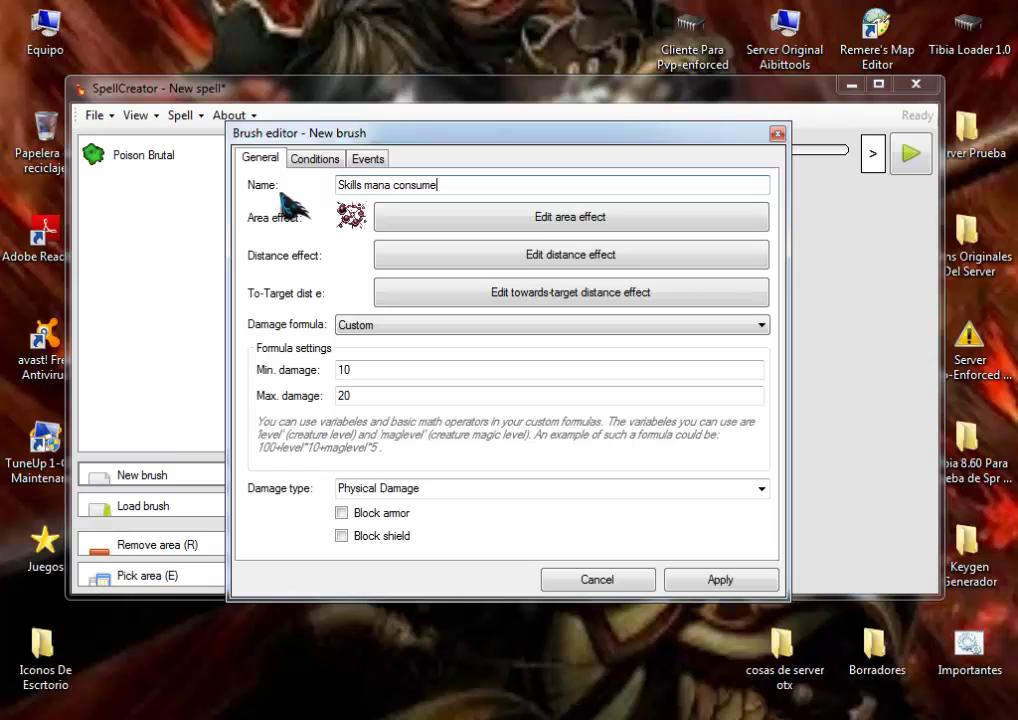
Step: Set the damage formula to COMBAT_FORMULA_SKILL with min. devisor 4, min. addition 3, max. devisor 4 and max. addition 4
{"action": "left_click", "coordinate": [477, 326]}
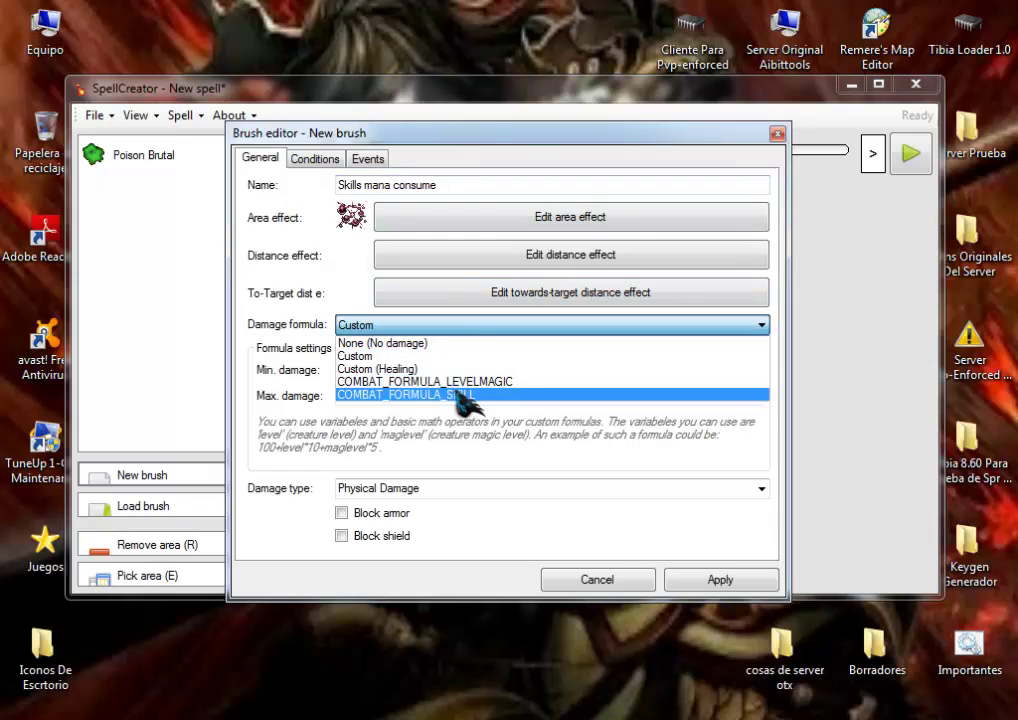
{"action": "left_click", "coordinate": [463, 395]}
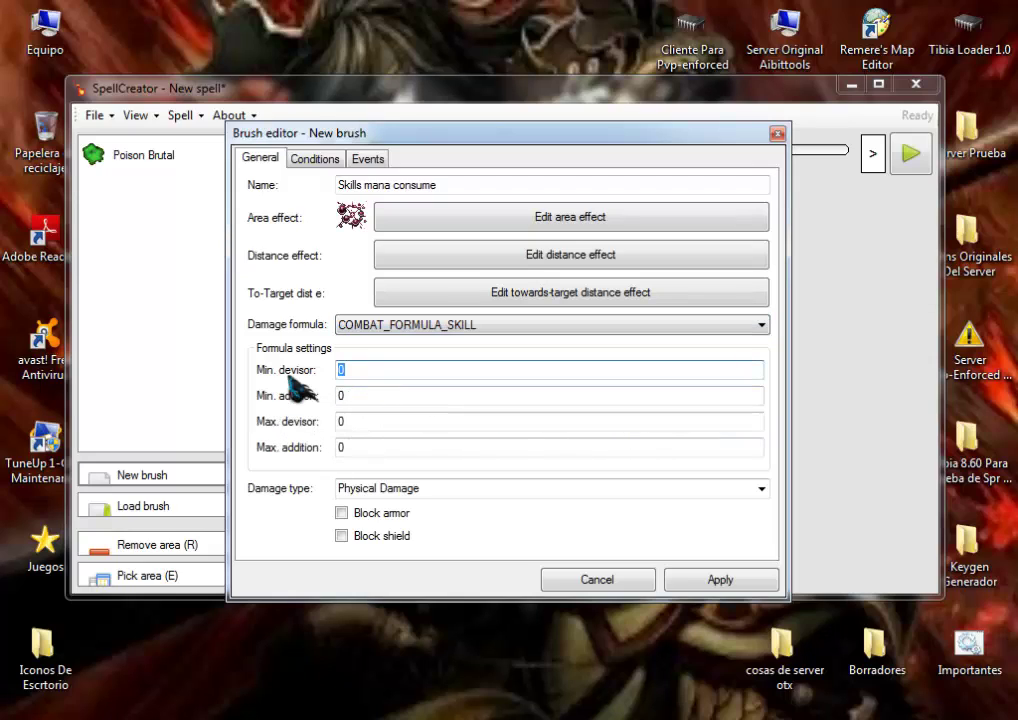
{"action": "type", "text": "4"}
{"action": "key", "text": "Tab"}
{"action": "type", "text": "3"}
{"action": "key", "text": "Tab"}
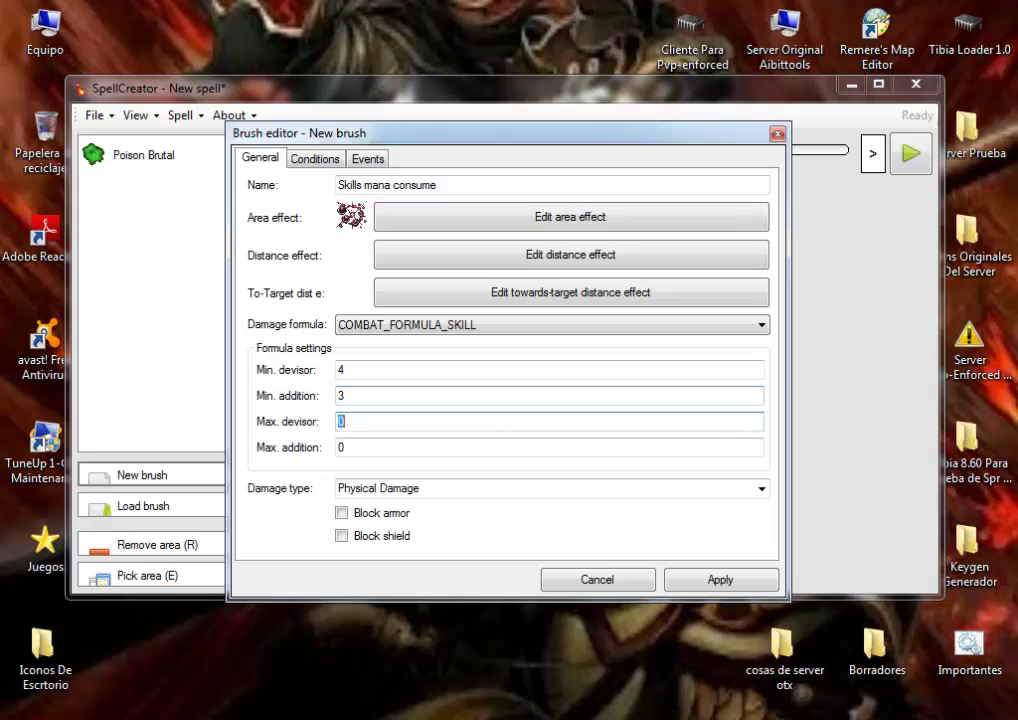
{"action": "type", "text": "4"}
{"action": "key", "text": "Tab"}
{"action": "type", "text": "4"}
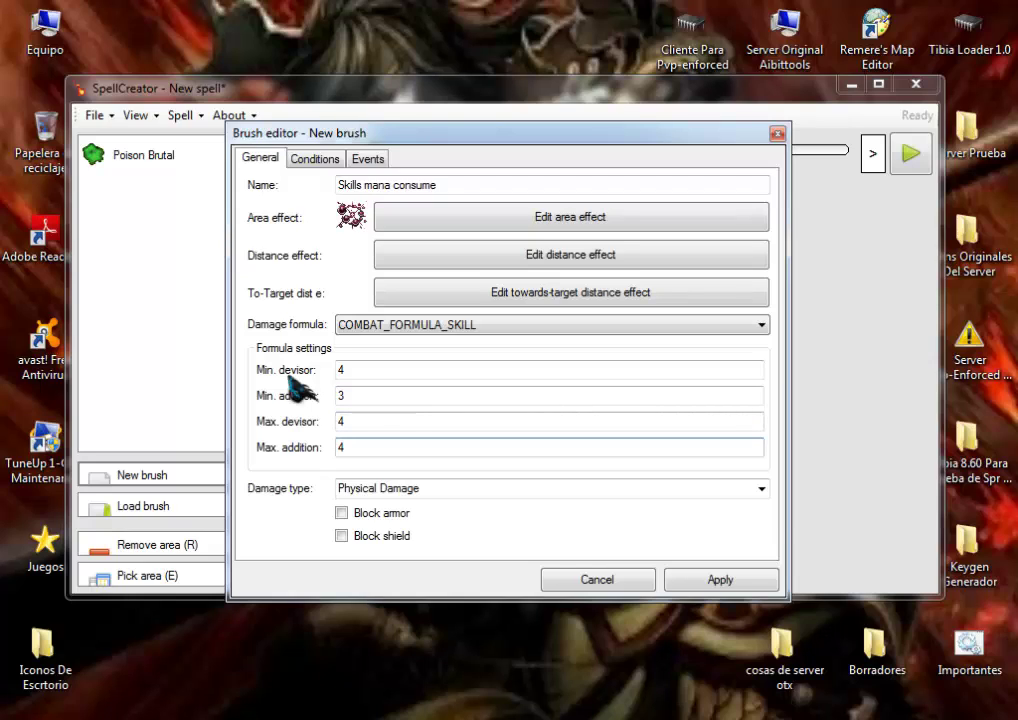
Step: Set the Skills mana consume brush's damage type to Manadrain and apply the brush
{"action": "left_click", "coordinate": [761, 489]}
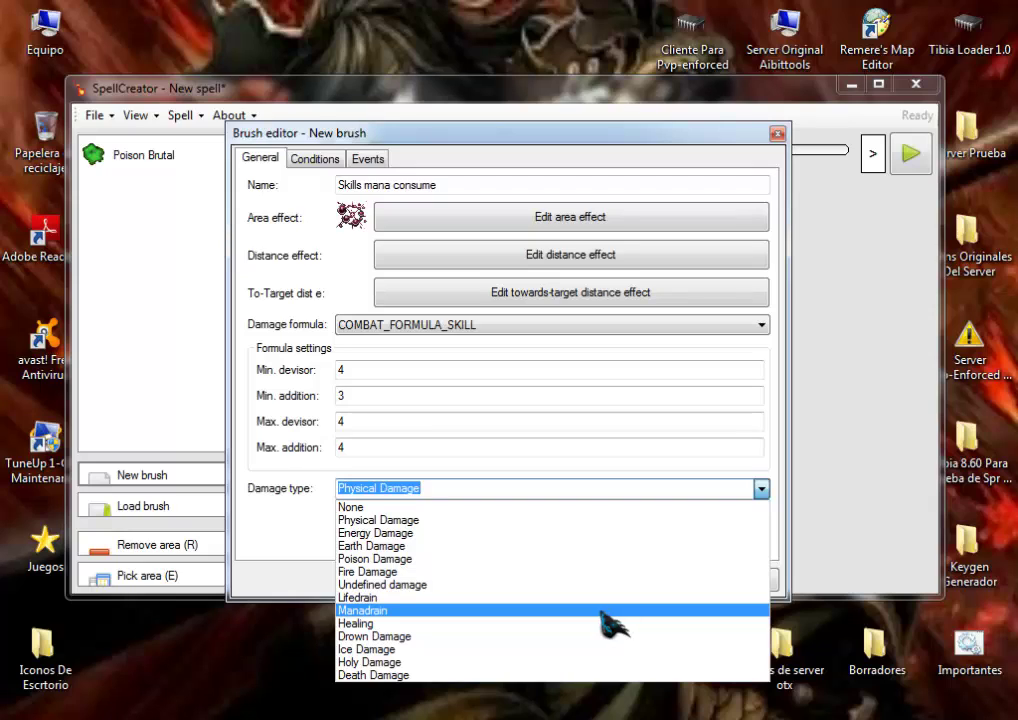
{"action": "left_click", "coordinate": [611, 610]}
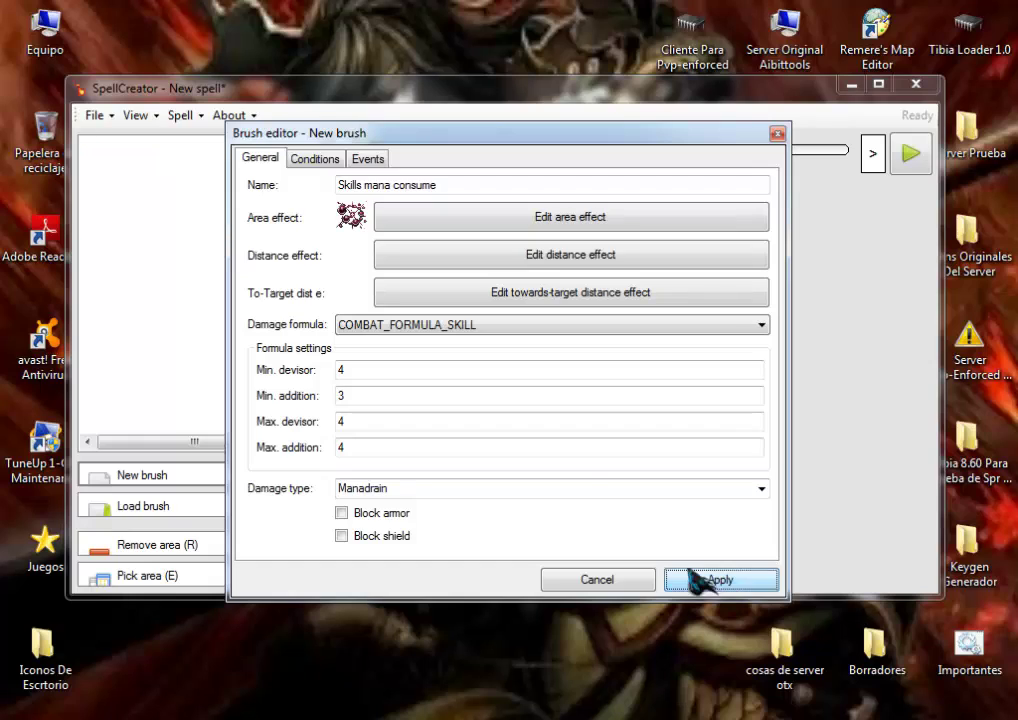
{"action": "left_click", "coordinate": [716, 582]}
Step: Paint a 7 by 7 tile square around the caster with the Skills mana consume brush at 400 ms
{"action": "left_click", "coordinate": [120, 198]}
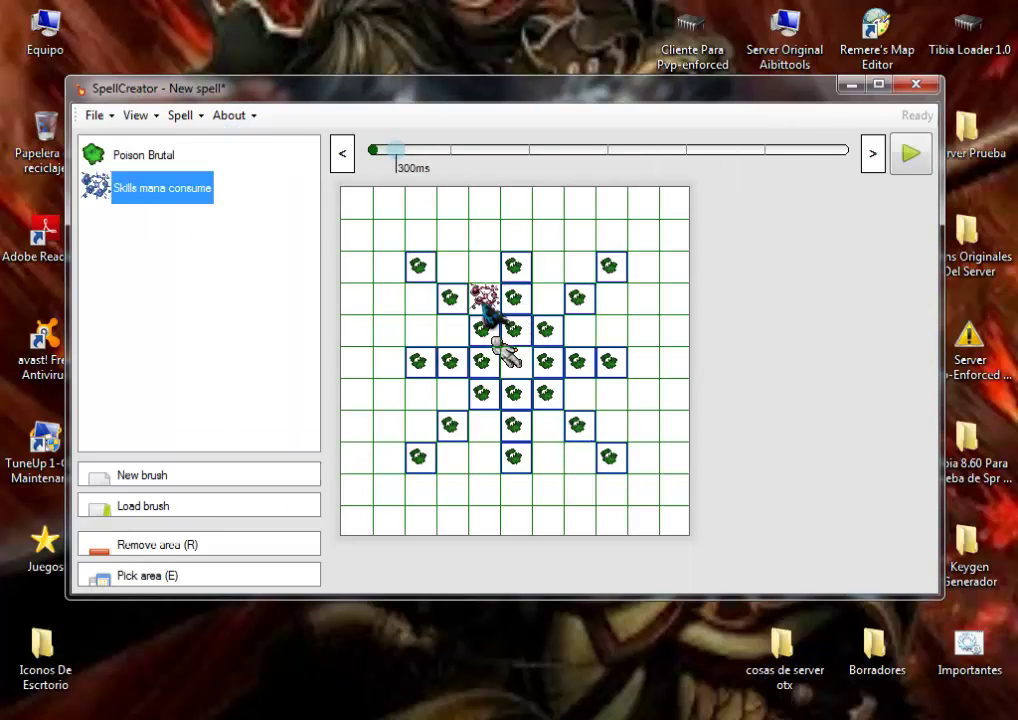
{"action": "left_click", "coordinate": [872, 154]}
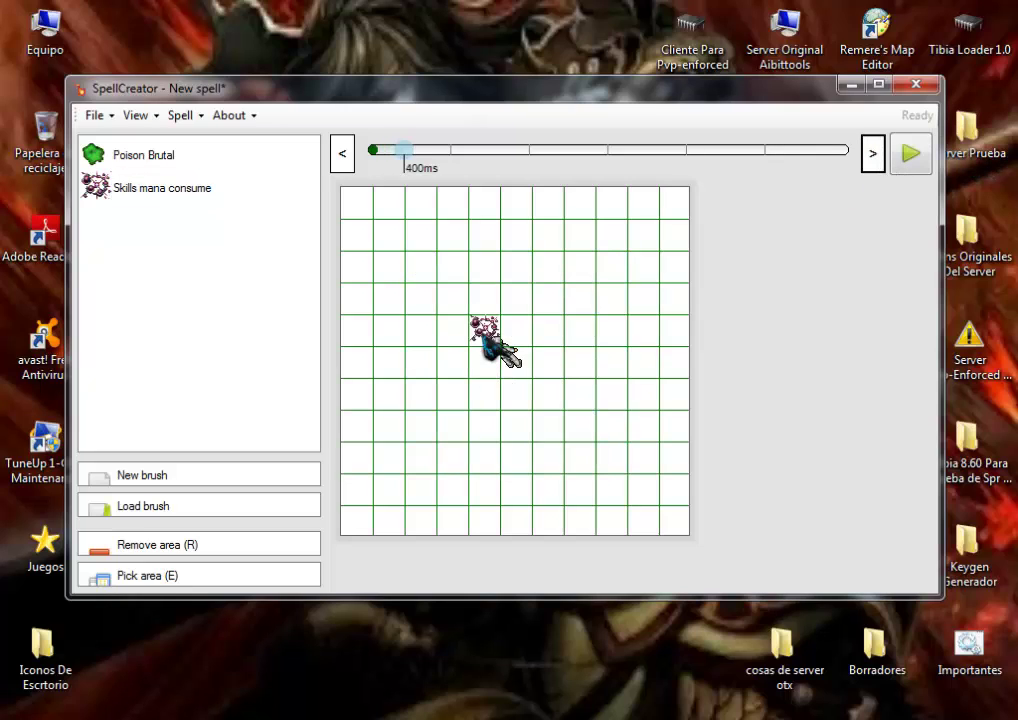
{"action": "left_click_drag", "start_coordinate": [487, 343], "coordinate": [493, 400]}
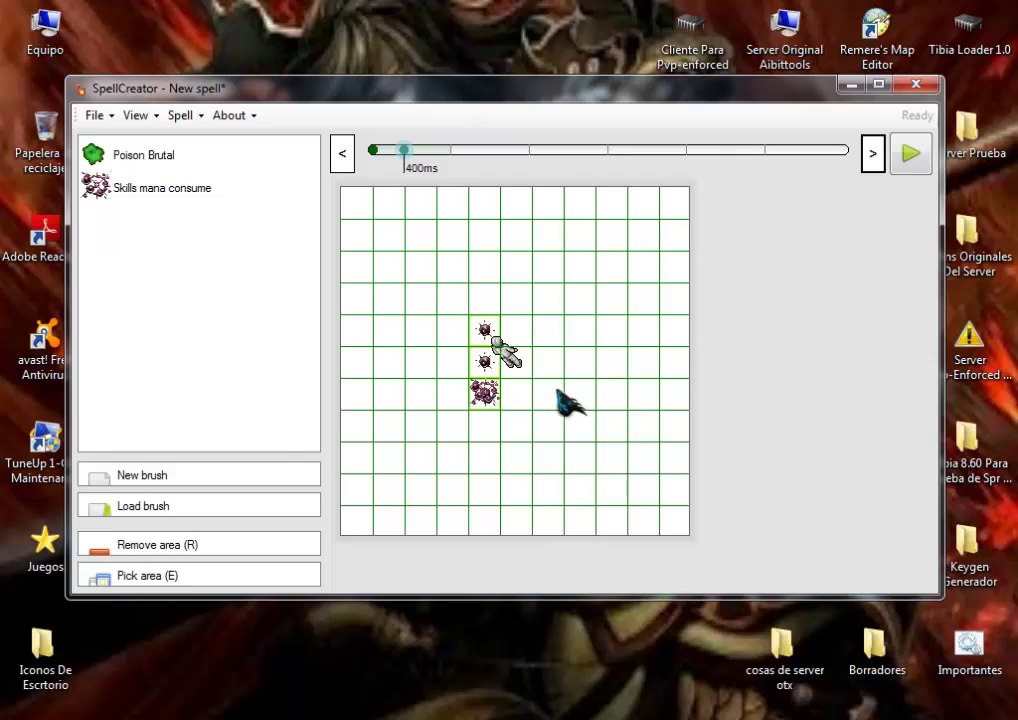
{"action": "mouse_move", "coordinate": [557, 338]}
{"action": "left_mouse_down"}
{"action": "mouse_move", "coordinate": [518, 341]}
{"action": "mouse_move", "coordinate": [529, 400]}
{"action": "mouse_move", "coordinate": [457, 372]}
{"action": "mouse_move", "coordinate": [459, 427]}
{"action": "mouse_move", "coordinate": [579, 416]}
{"action": "mouse_move", "coordinate": [577, 320]}
{"action": "mouse_move", "coordinate": [479, 295]}
{"action": "left_mouse_up"}
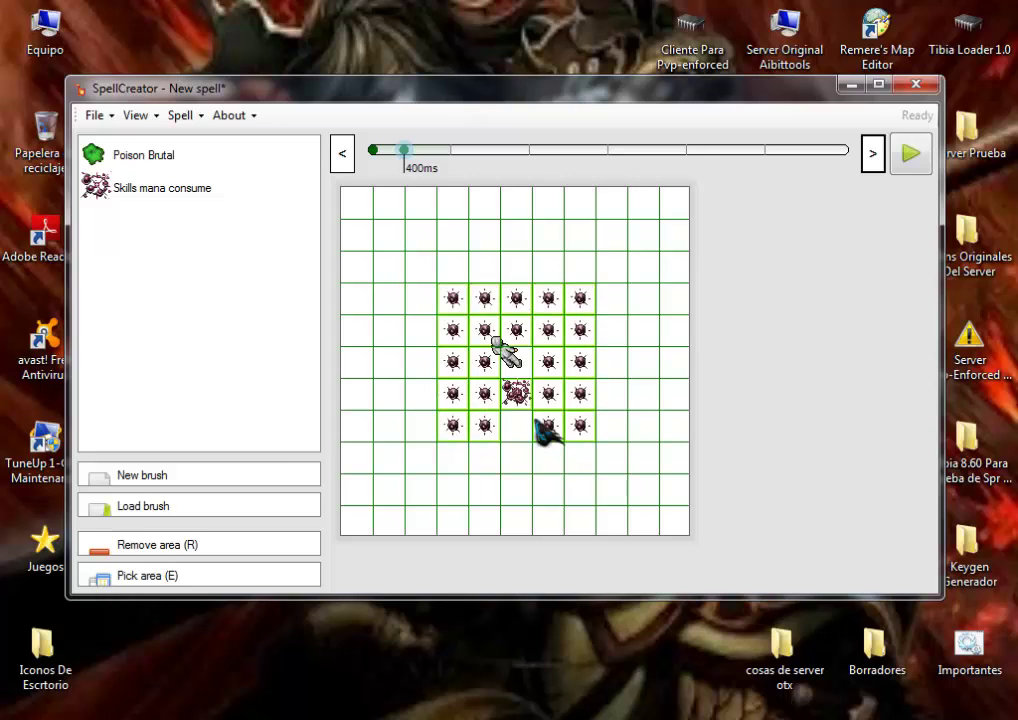
{"action": "left_click", "coordinate": [421, 298]}
{"action": "mouse_move", "coordinate": [427, 396]}
{"action": "left_mouse_down"}
{"action": "mouse_move", "coordinate": [429, 428]}
{"action": "mouse_move", "coordinate": [552, 463]}
{"action": "mouse_move", "coordinate": [602, 459]}
{"action": "mouse_move", "coordinate": [559, 466]}
{"action": "mouse_move", "coordinate": [605, 468]}
{"action": "mouse_move", "coordinate": [605, 272]}
{"action": "mouse_move", "coordinate": [424, 272]}
{"action": "mouse_move", "coordinate": [420, 290]}
{"action": "left_mouse_up"}
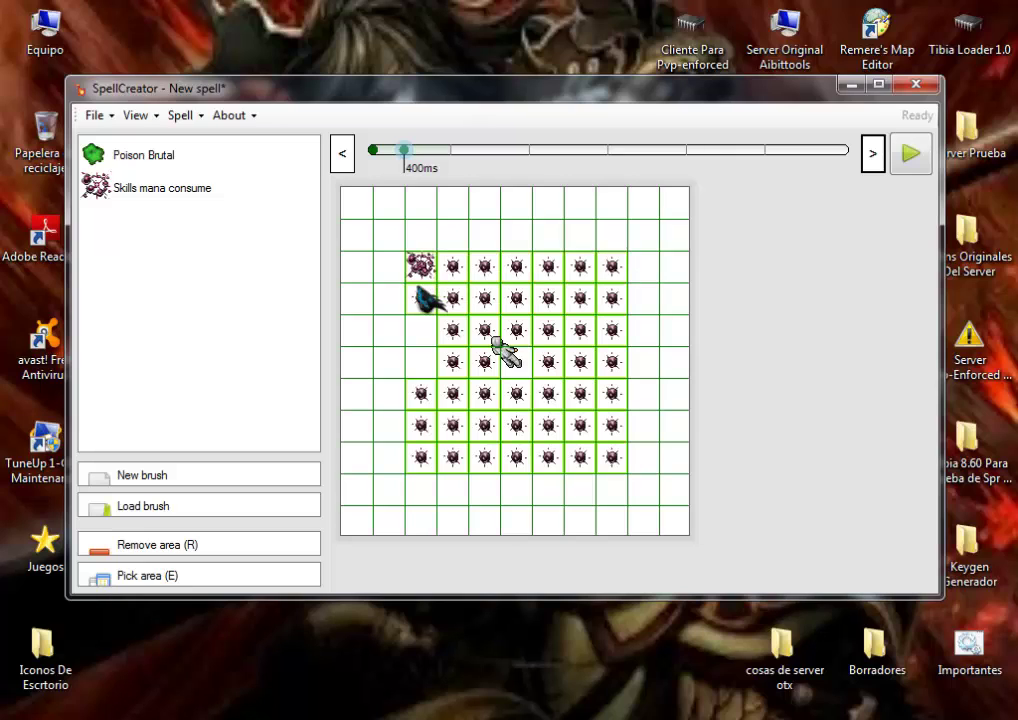
{"action": "mouse_move", "coordinate": [425, 391]}
{"action": "left_mouse_down"}
{"action": "mouse_move", "coordinate": [423, 345]}
{"action": "mouse_move", "coordinate": [514, 375]}
{"action": "left_mouse_up"}
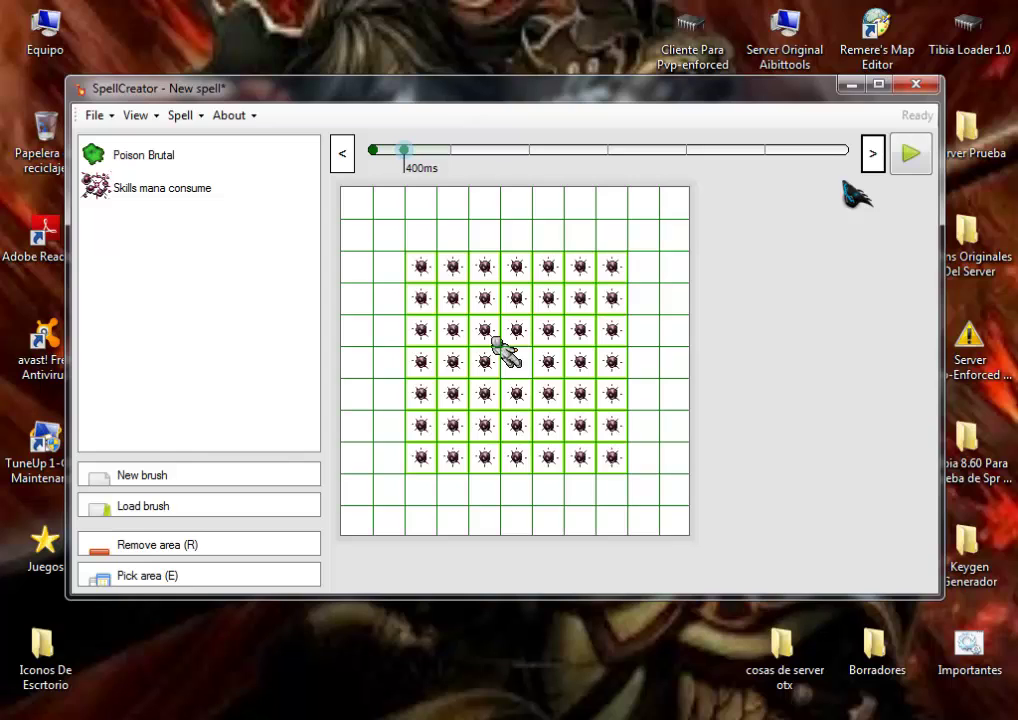
Step: Preview the spell animation several times from the start and return the timeline to 0 ms
{"action": "left_click", "coordinate": [912, 160]}
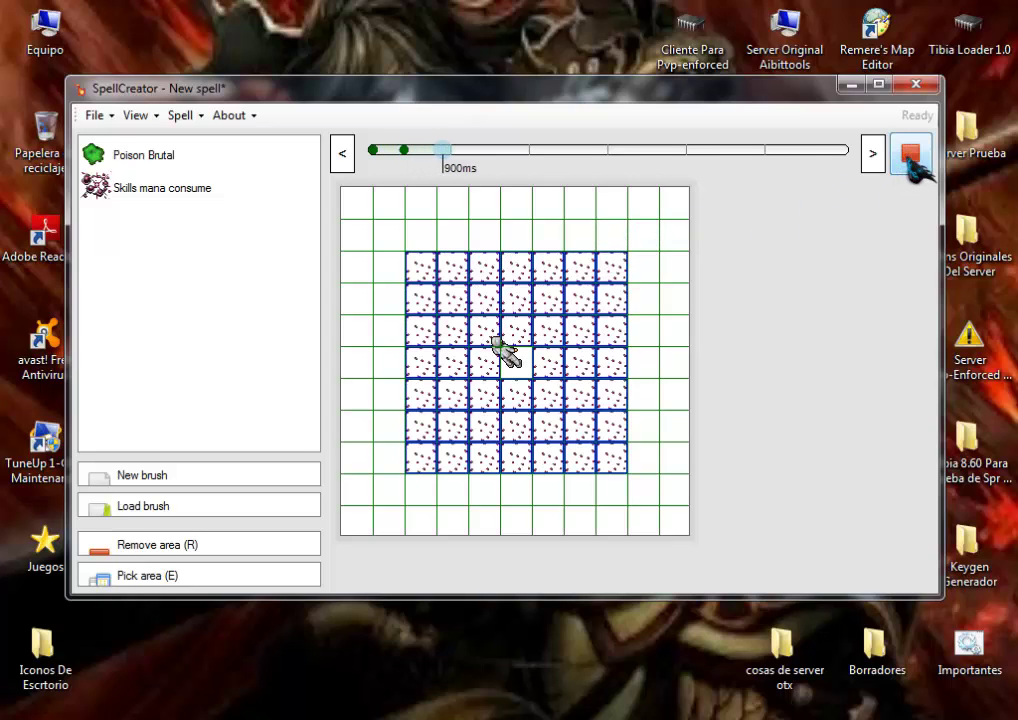
{"action": "left_click", "coordinate": [912, 158]}
{"action": "left_click_drag", "start_coordinate": [443, 152], "coordinate": [335, 172]}
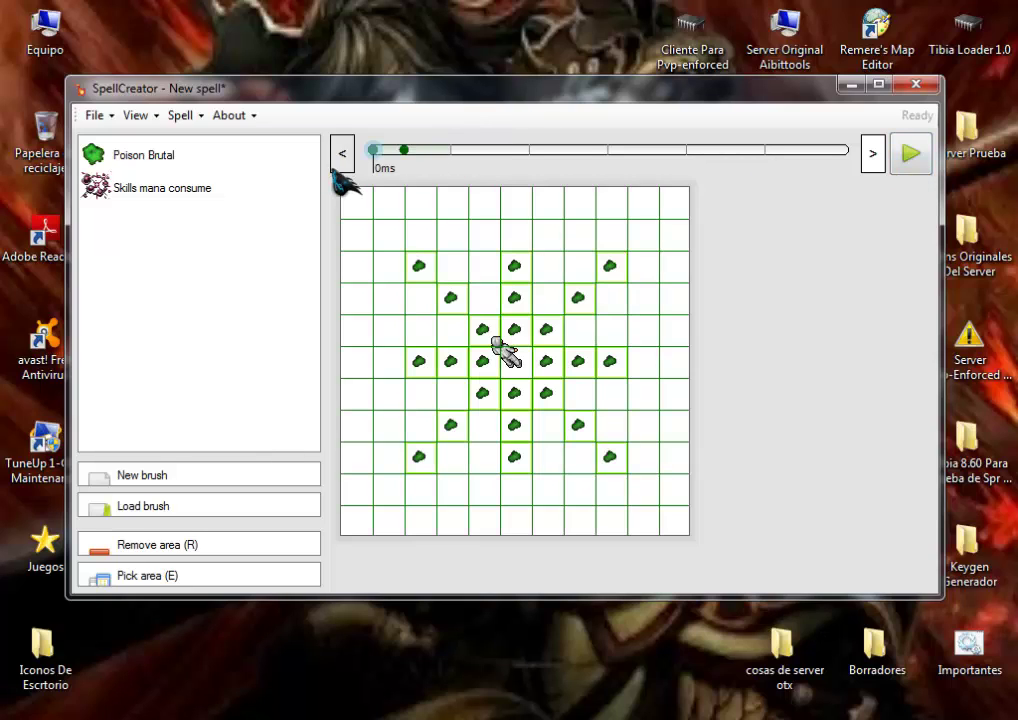
{"action": "left_click", "coordinate": [909, 157]}
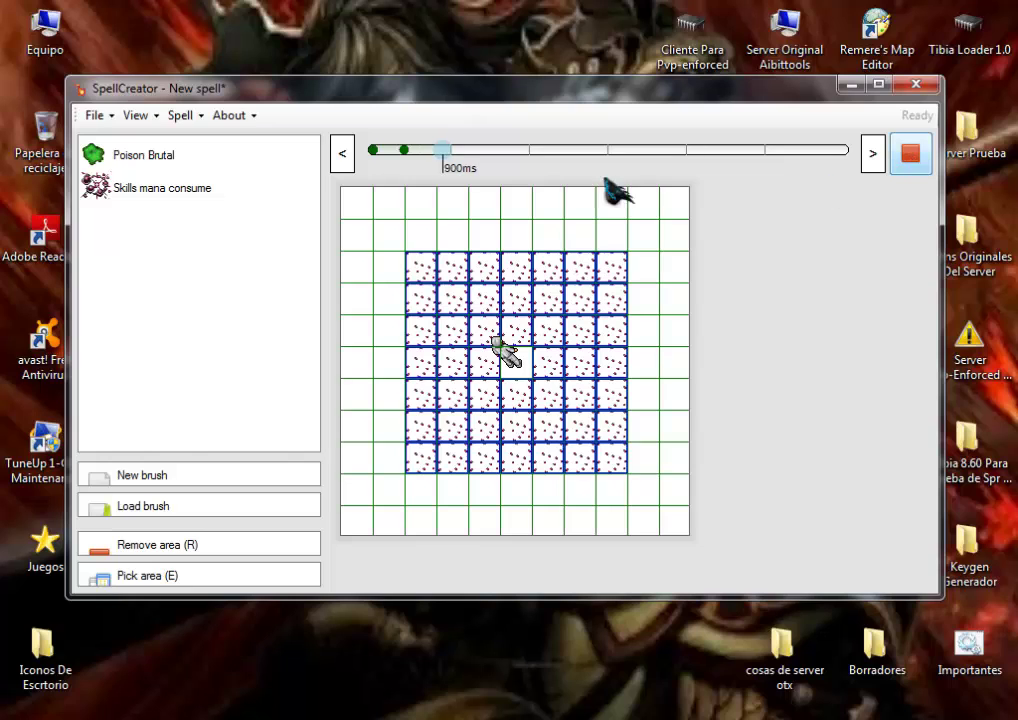
{"action": "left_click_drag", "start_coordinate": [440, 150], "coordinate": [363, 170]}
{"action": "left_click", "coordinate": [911, 157]}
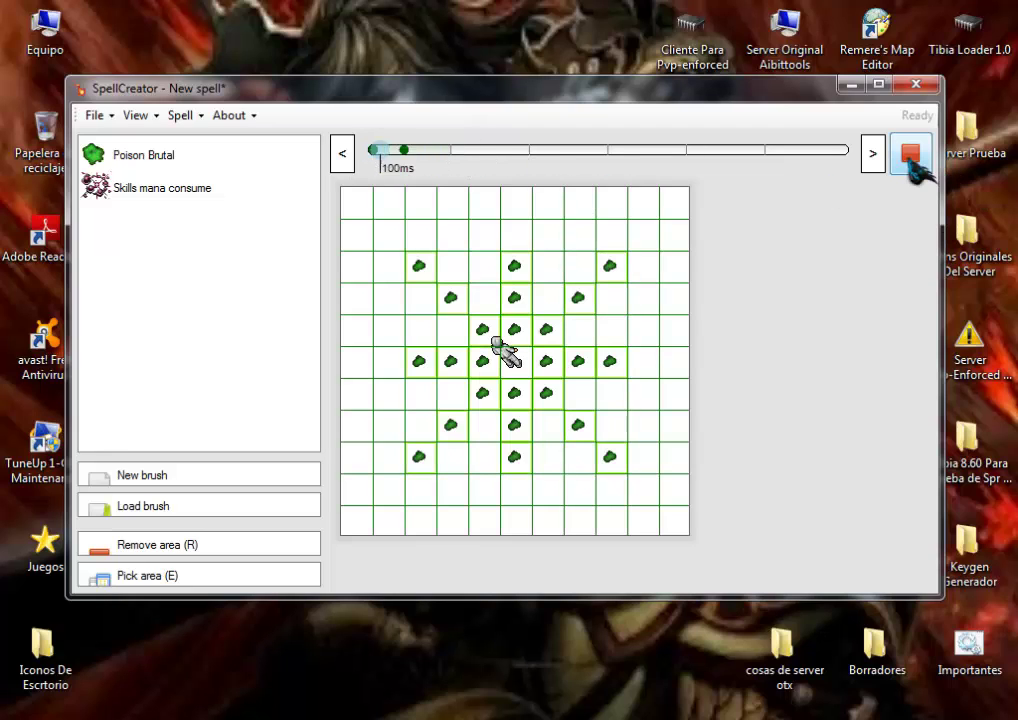
{"action": "left_click", "coordinate": [910, 153]}
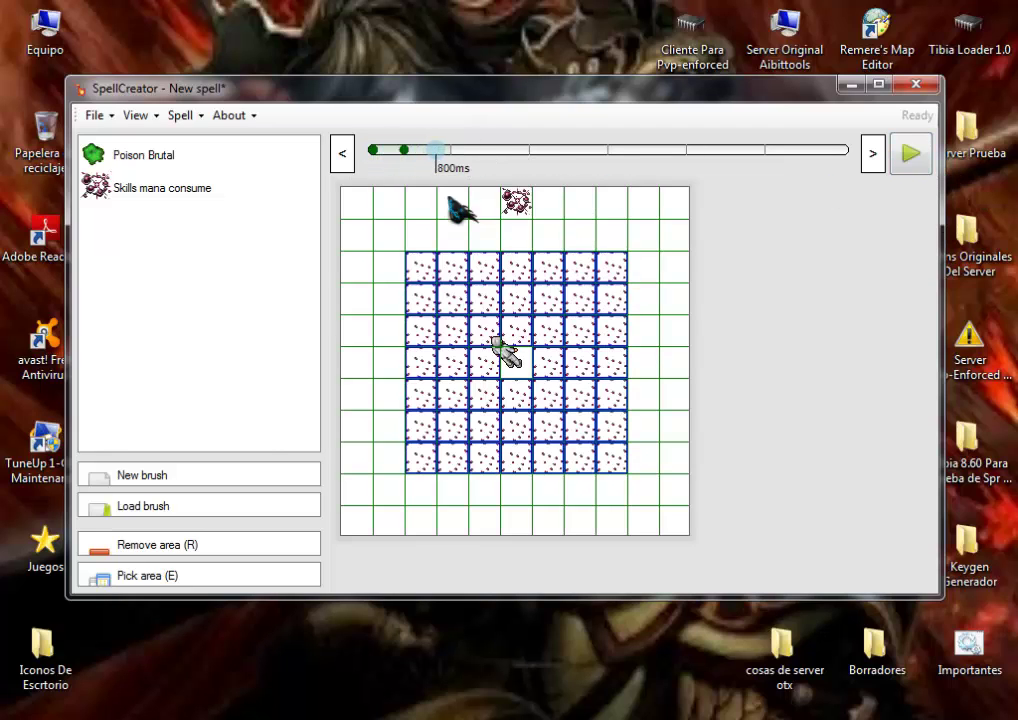
{"action": "left_click_drag", "start_coordinate": [441, 156], "coordinate": [368, 268]}
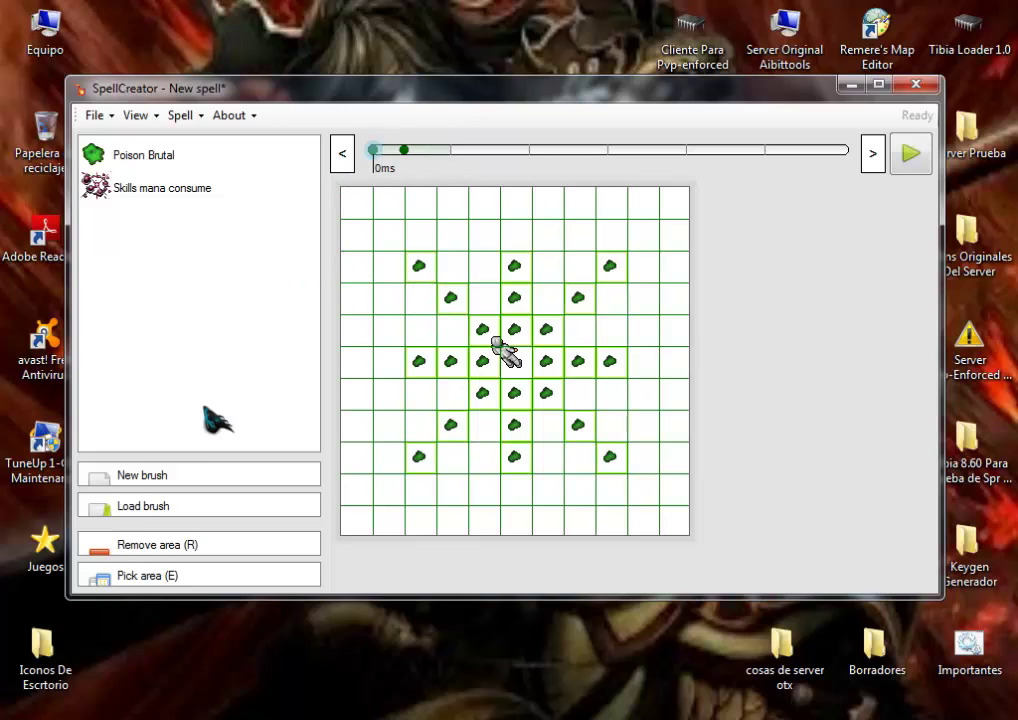
Step: Save the spell as magi tuto.scs, and empty the TUTOS note in Notepad before putting it away
{"action": "left_click", "coordinate": [97, 115]}
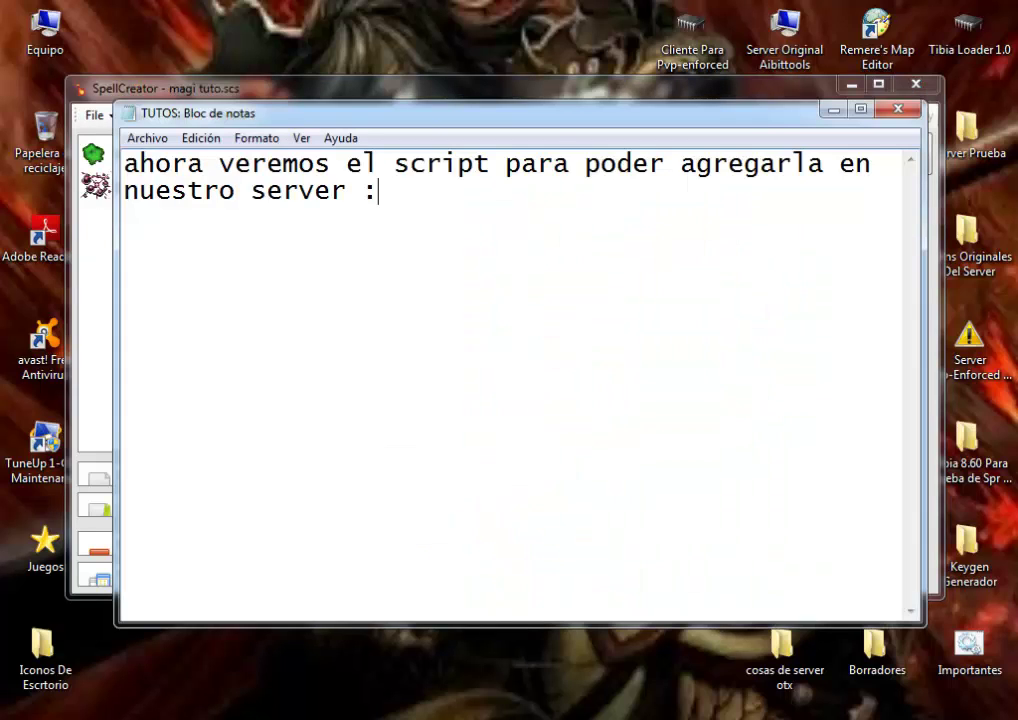
{"action": "key", "text": "ctrl+a"}
{"action": "key", "text": "BackSpace"}
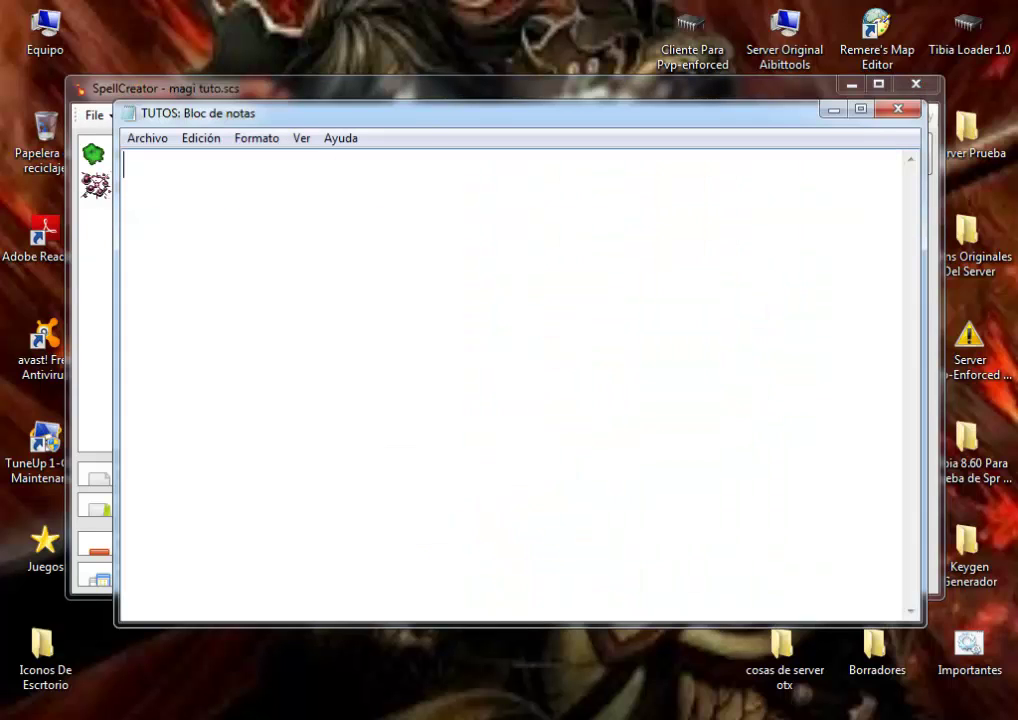
{"action": "left_click", "coordinate": [833, 109]}
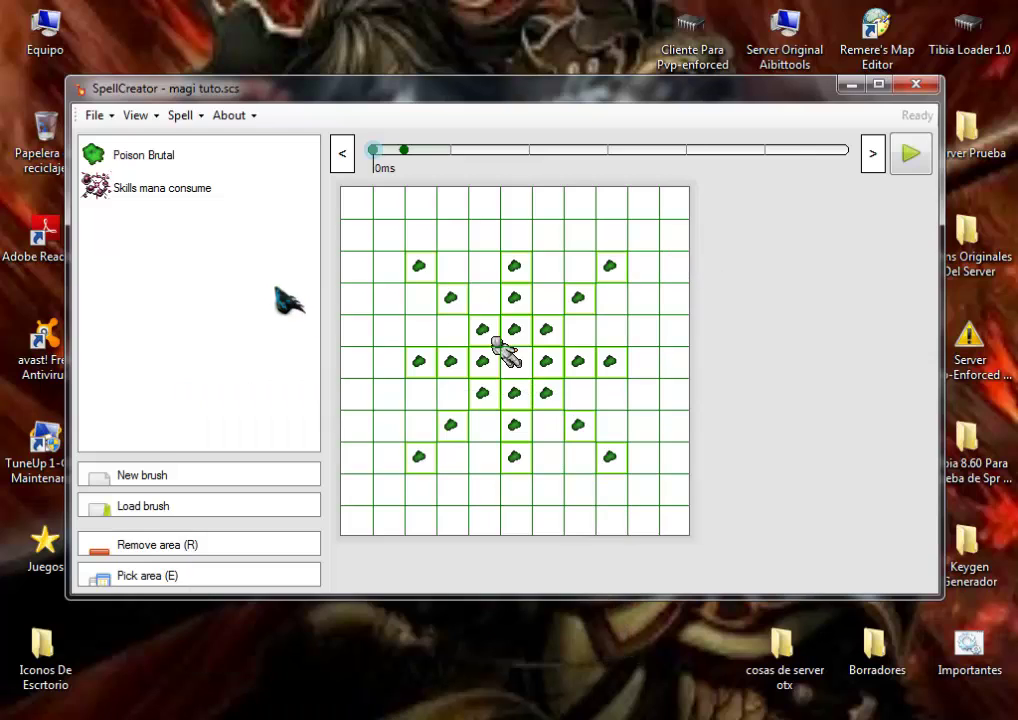
Step: View the spell's generated script and copy all of it
{"action": "left_click", "coordinate": [95, 116]}
{"action": "left_click", "coordinate": [148, 254]}
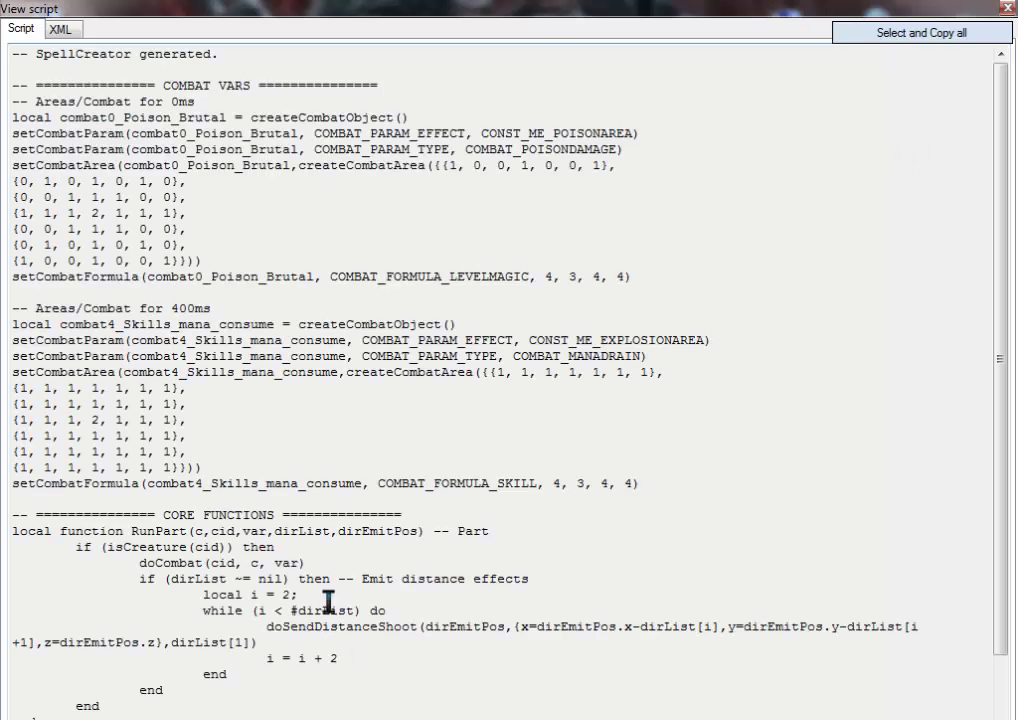
{"action": "left_click", "coordinate": [912, 36]}
Step: Switch to the TUTOS note in Notepad and write "aqui como ven pues esta el script generado :D"
{"action": "key", "text": "alt+Tab"}
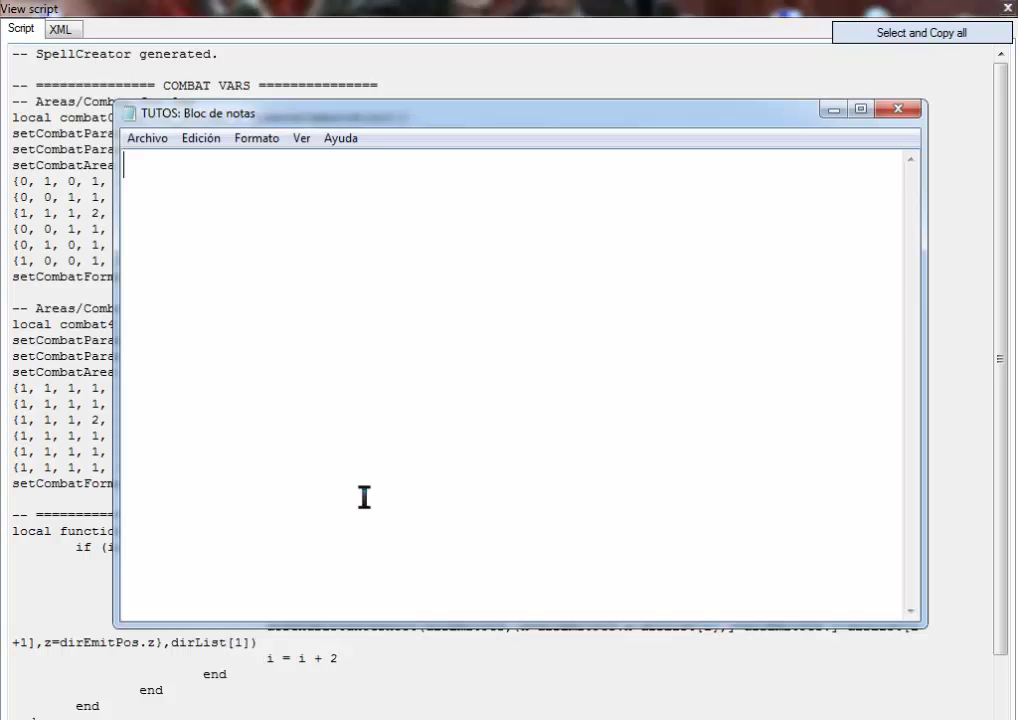
{"action": "type", "text": "aqui como"}
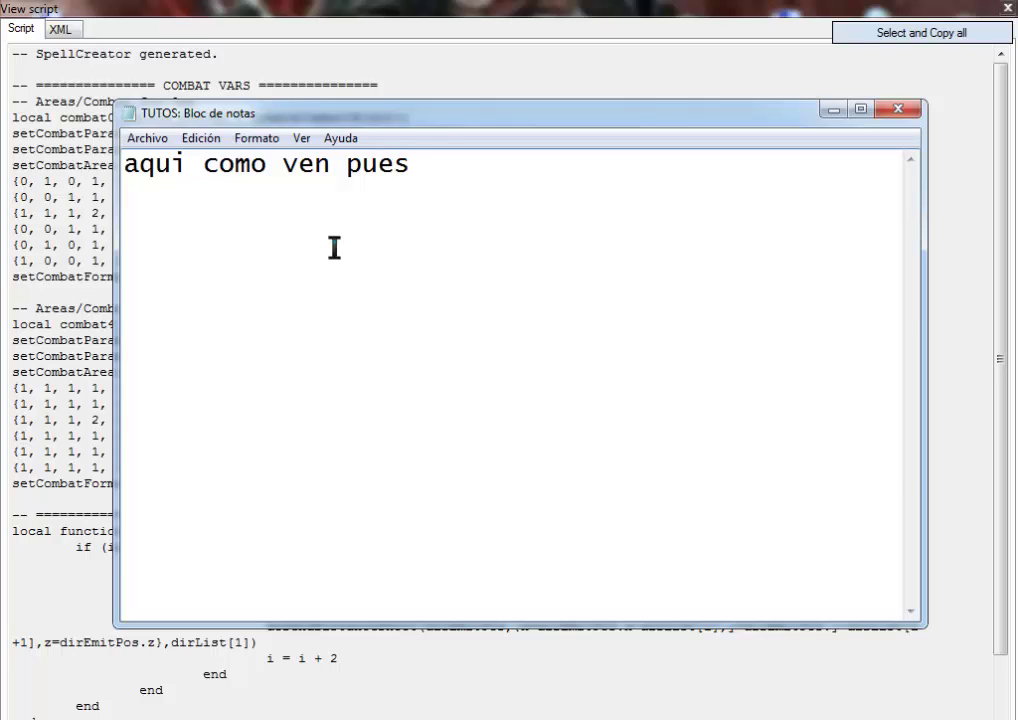
{"action": "type", "text": "ven pues esta el "}
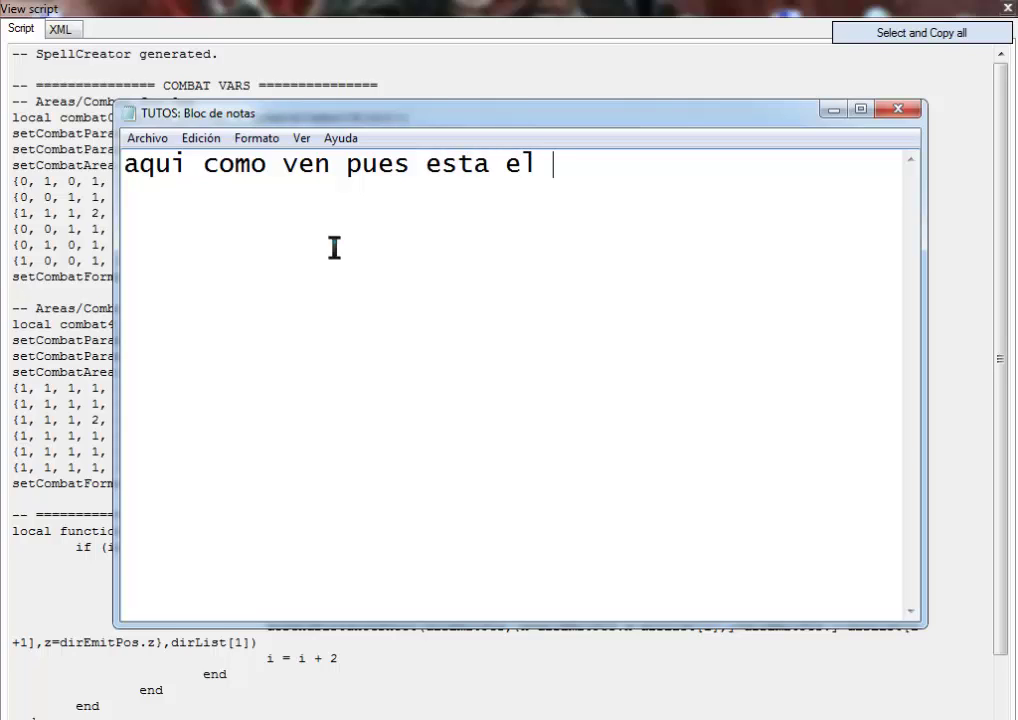
{"action": "type", "text": "scrpt"}
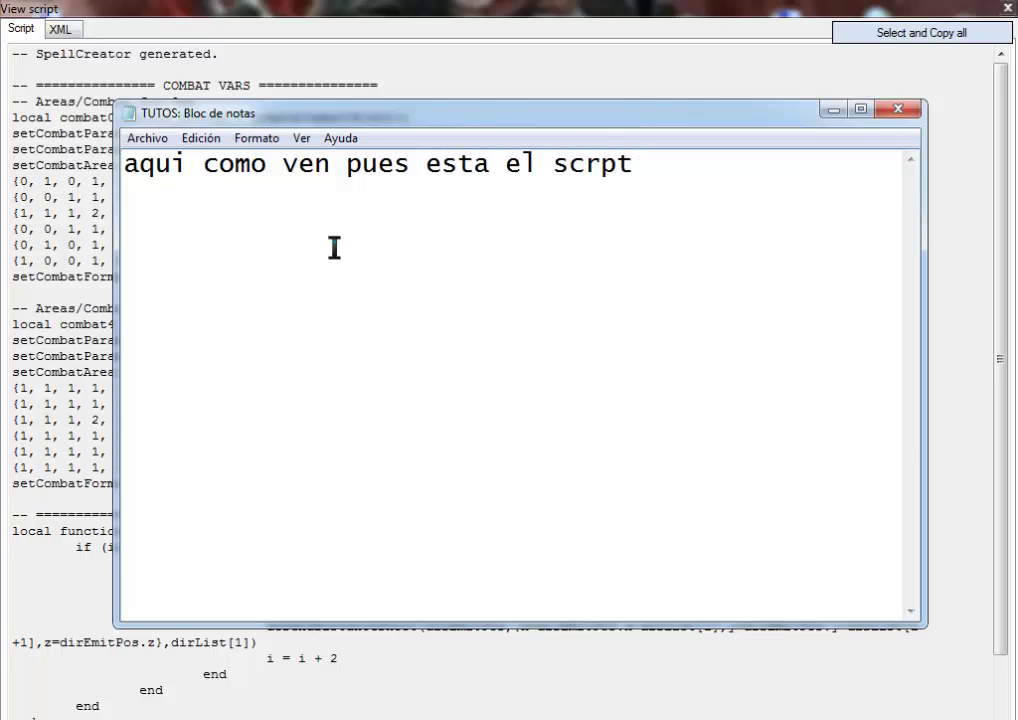
{"action": "key", "text": "BackSpace"}
{"action": "key", "text": "BackSpace"}
{"action": "type", "text": "ipt"}
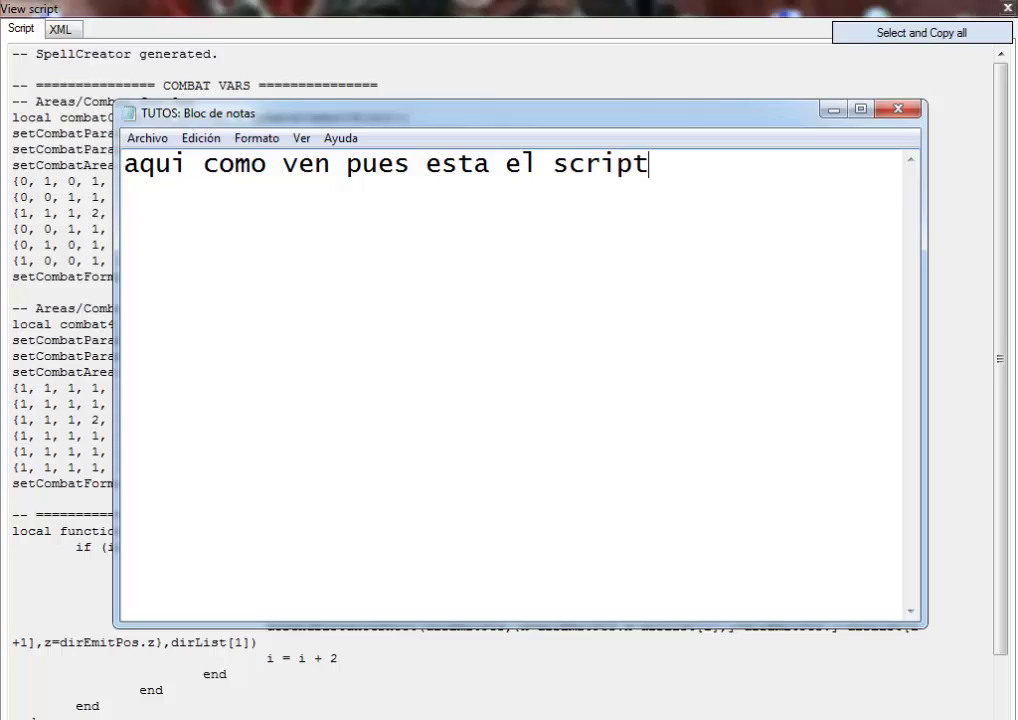
{"action": "type", "text": " genera"}
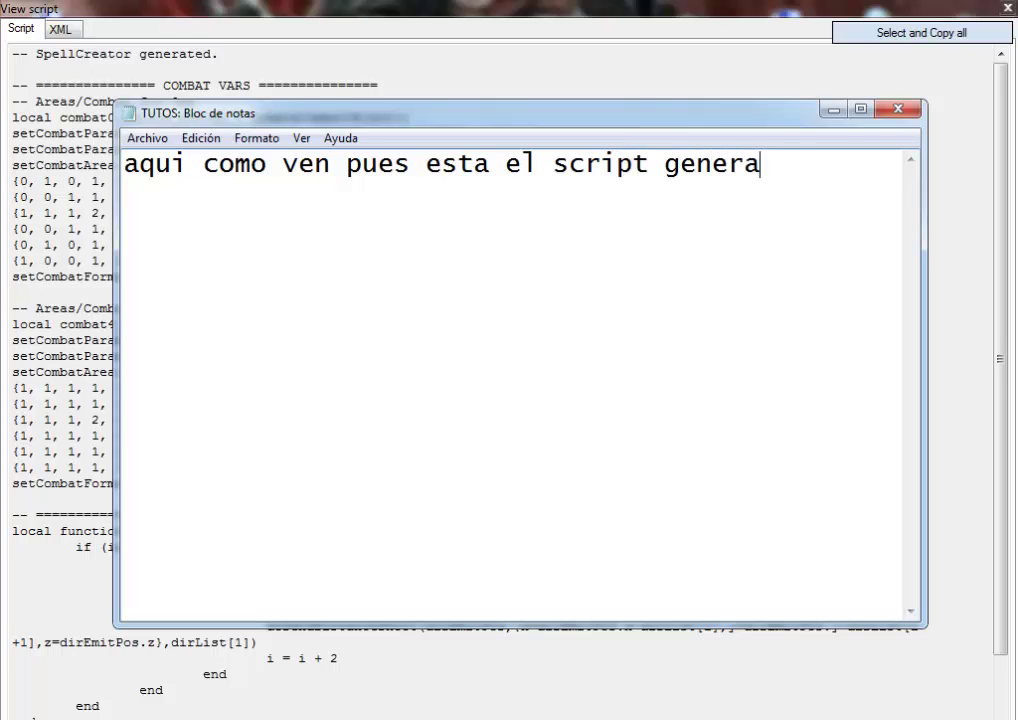
{"action": "type", "text": "do :D"}
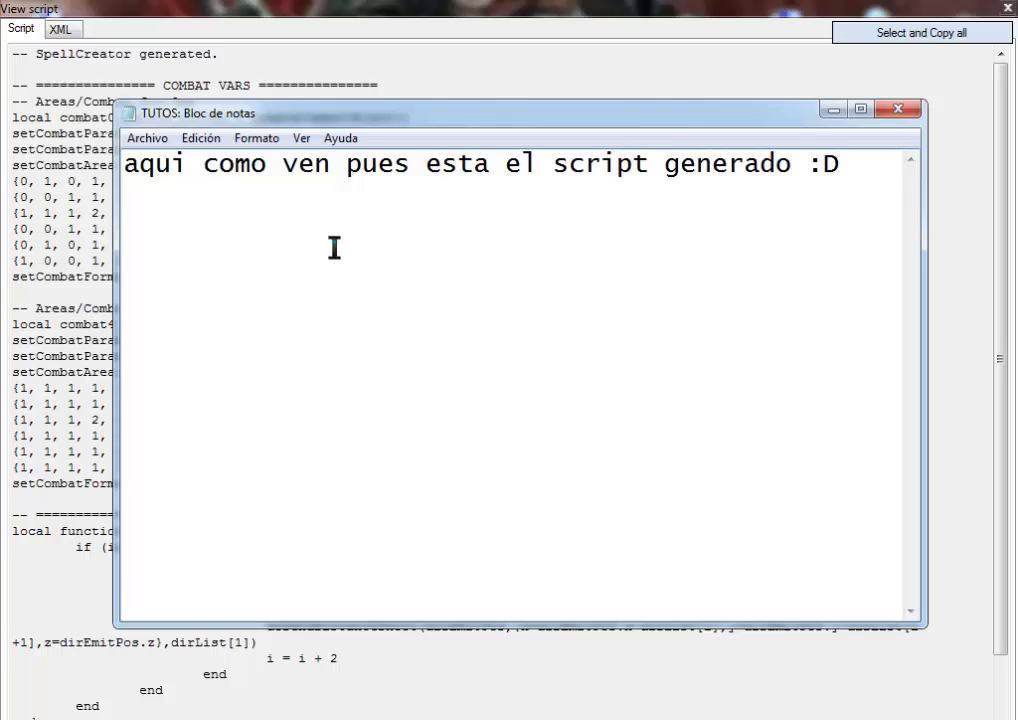
Step: Replace the note's text with "solo para agregarlo en un archivo lua :D"
{"action": "key", "text": "ctrl+e"}
{"action": "key", "text": "BackSpace"}
{"action": "type", "text": "solo"}
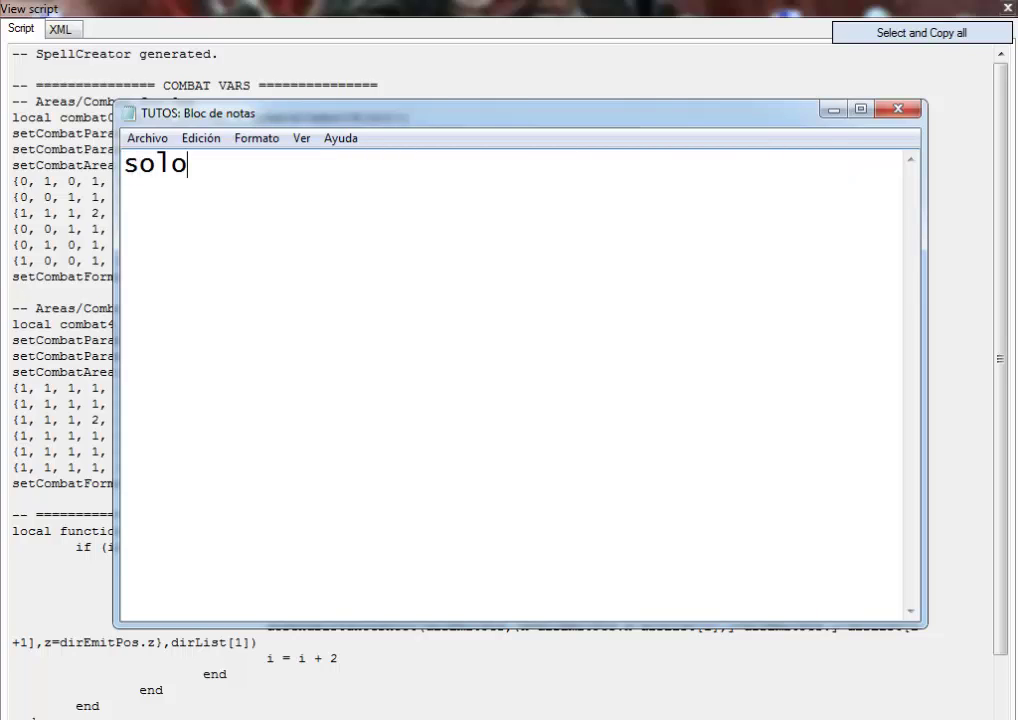
{"action": "type", "text": " para agregarlo"}
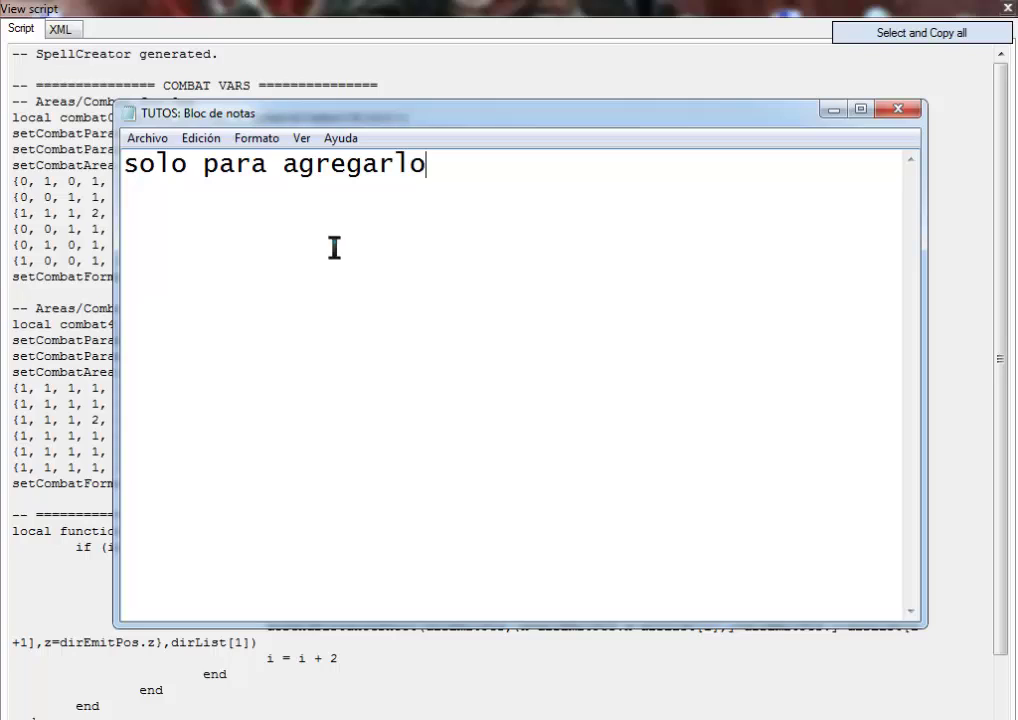
{"action": "type", "text": " en un archivo "}
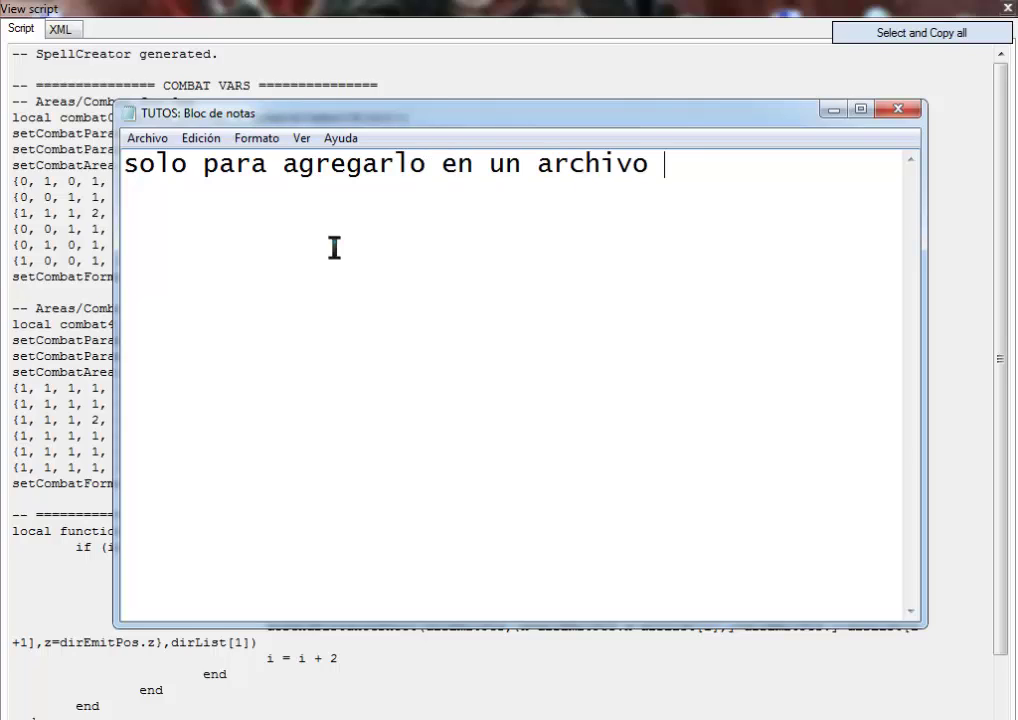
{"action": "type", "text": "lua :D"}
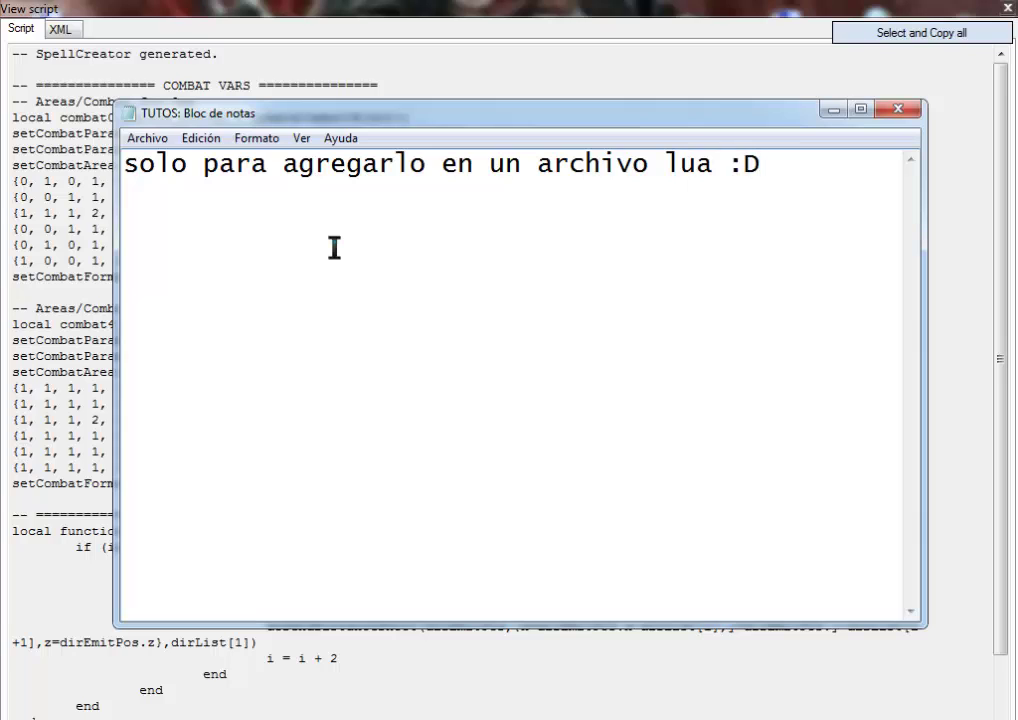
Step: Clear the note and return to SpellCreator's script viewer to show the spell's XML code
{"action": "key", "text": "ctrl+a"}
{"action": "key", "text": "BackSpace"}
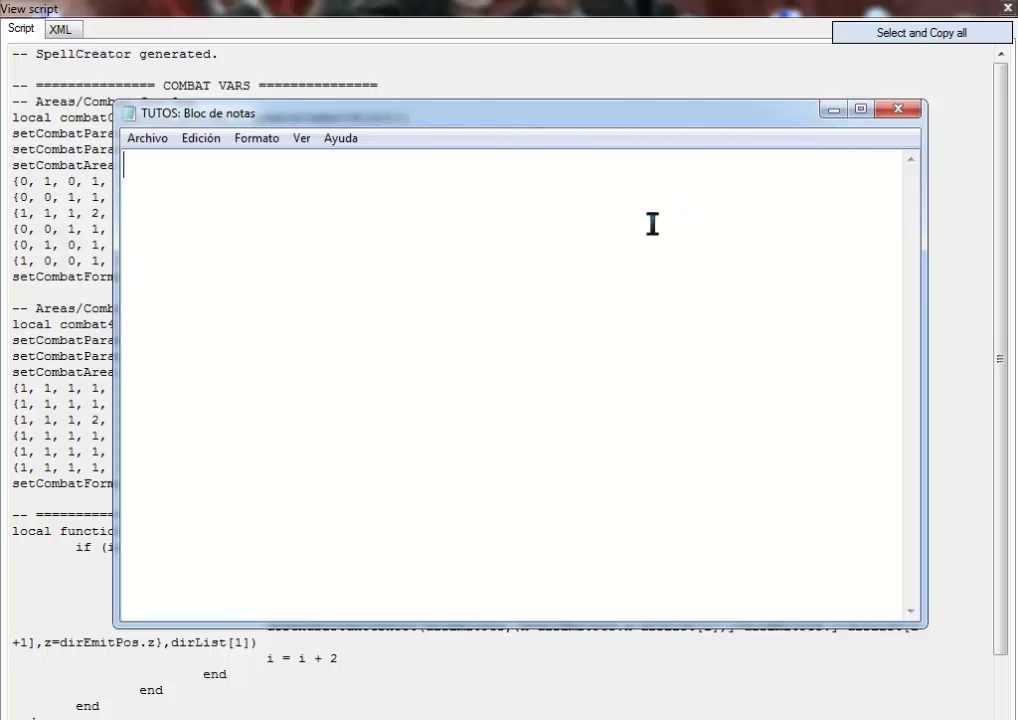
{"action": "left_click", "coordinate": [832, 109]}
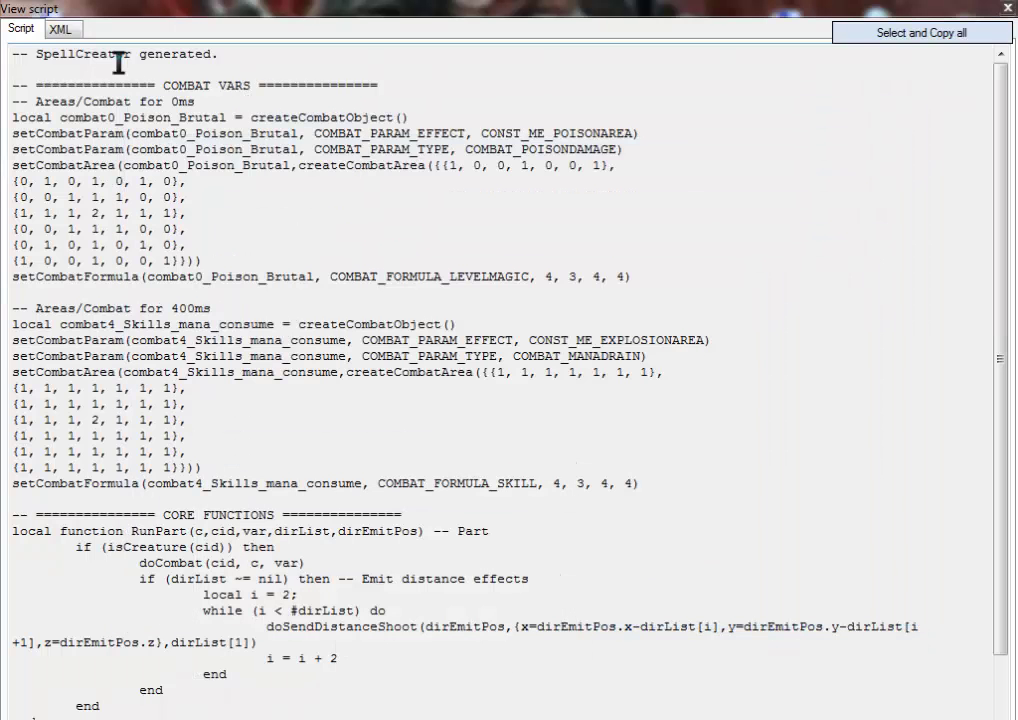
{"action": "left_click", "coordinate": [60, 28]}
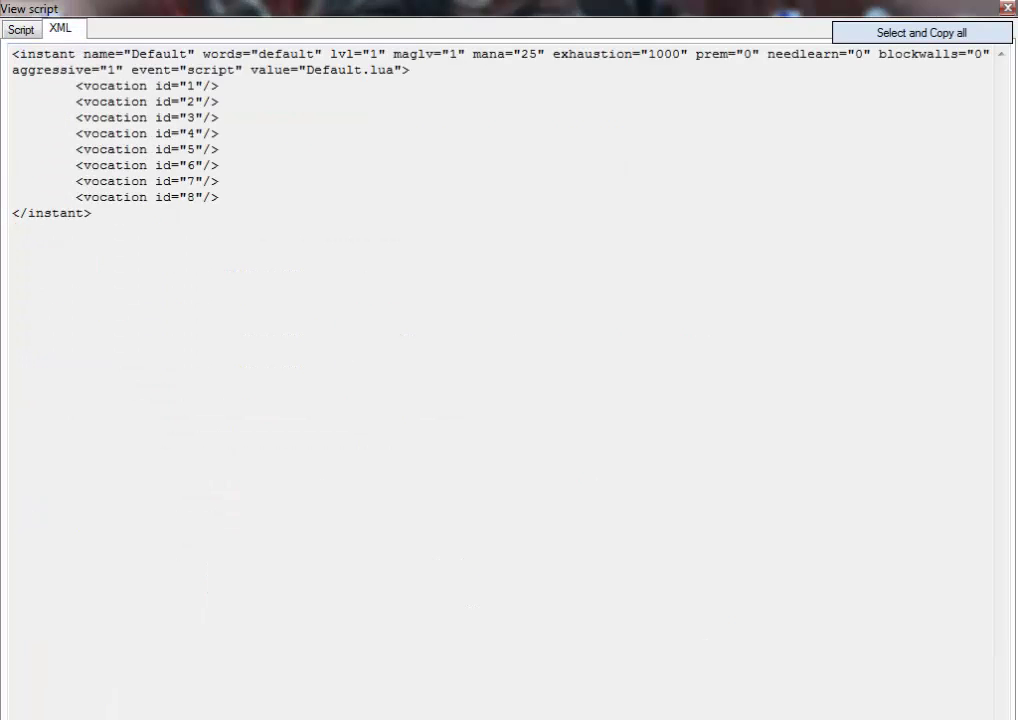
Step: Switch to the Notepad note and write "esta parte es para agregarla en la XML de spells no se"
{"action": "key", "text": "alt+Tab"}
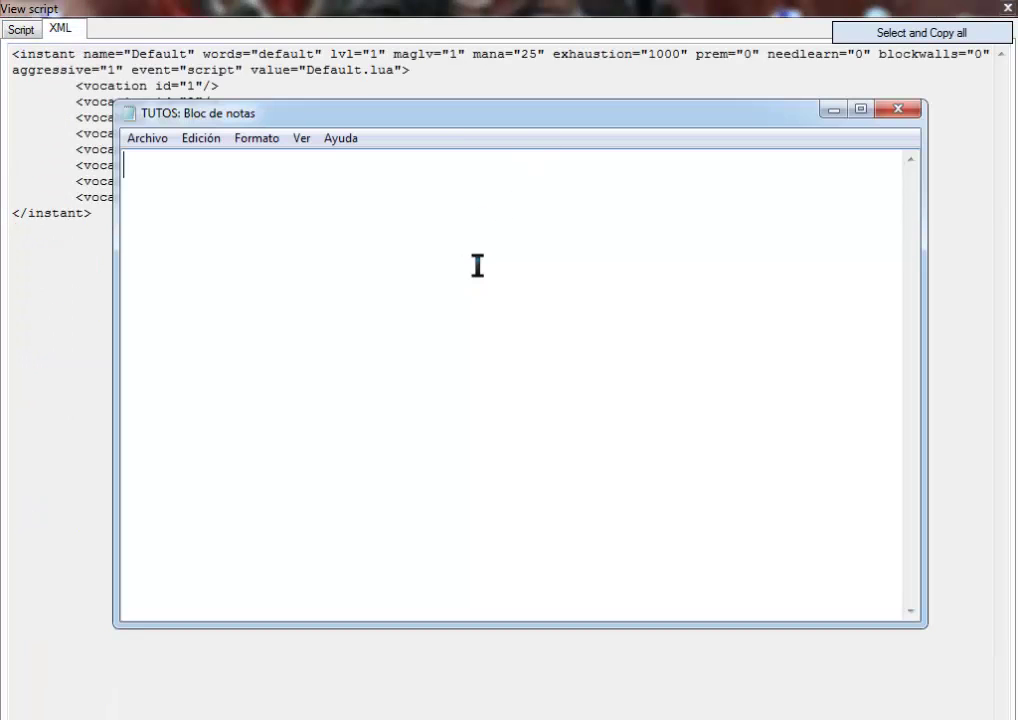
{"action": "type", "text": "esta par"}
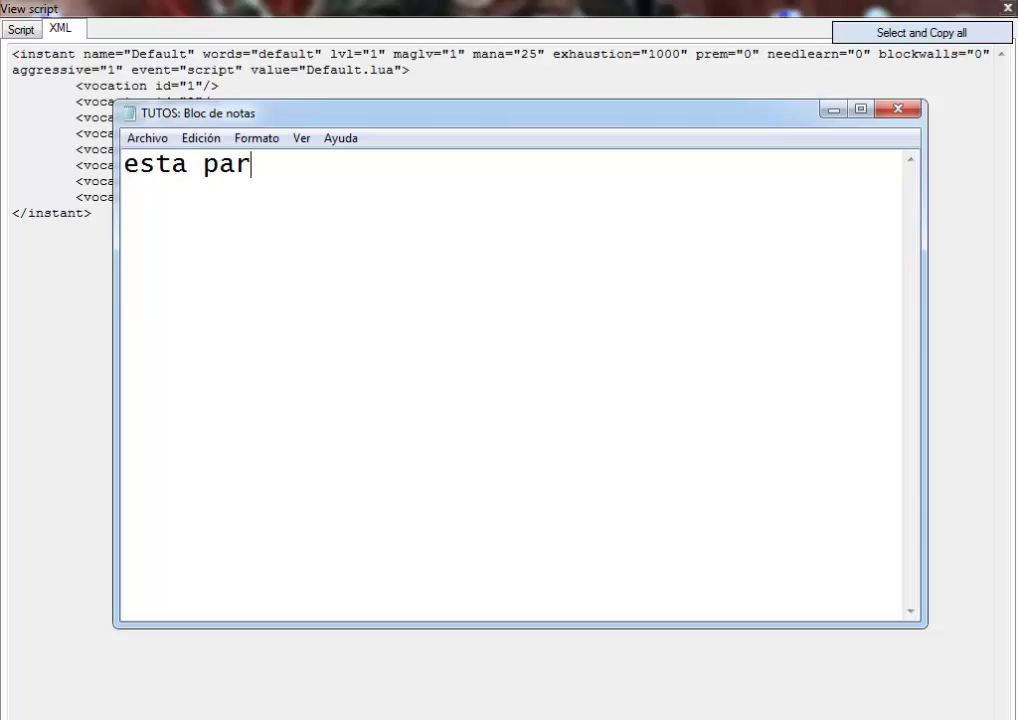
{"action": "type", "text": "te es para agre"}
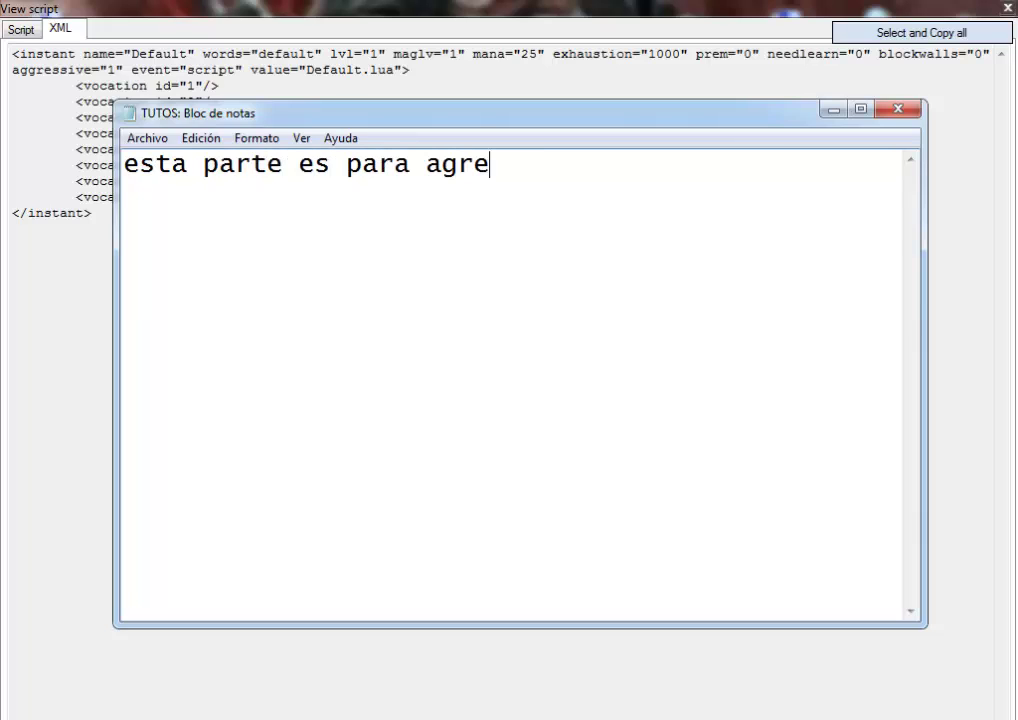
{"action": "type", "text": "garla en la"}
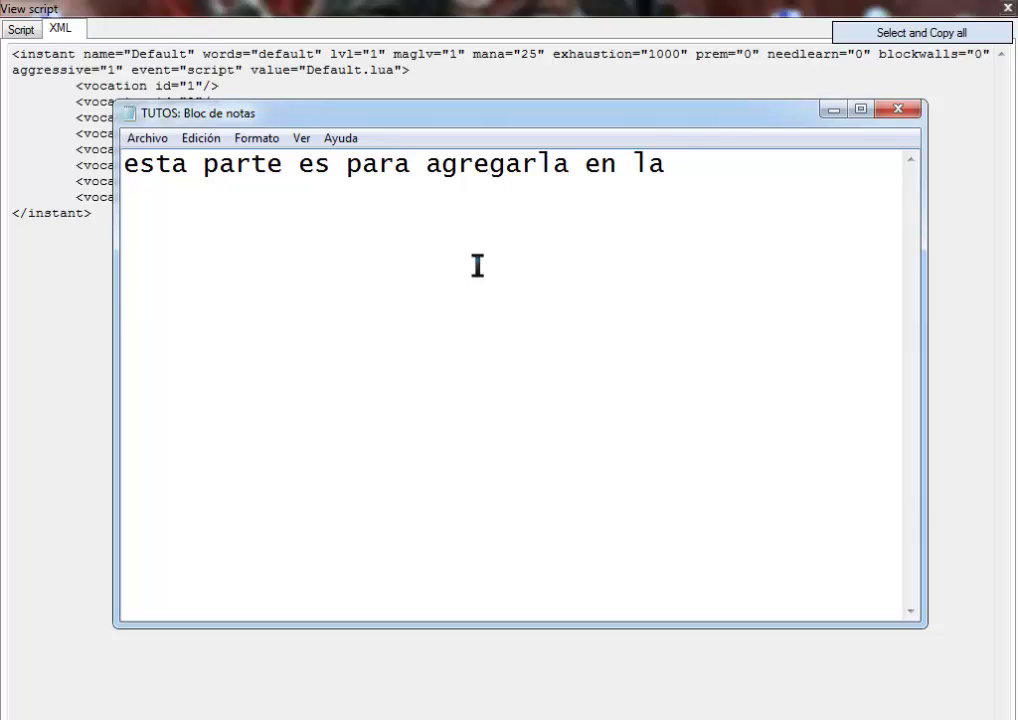
{"action": "type", "text": " XML de"}
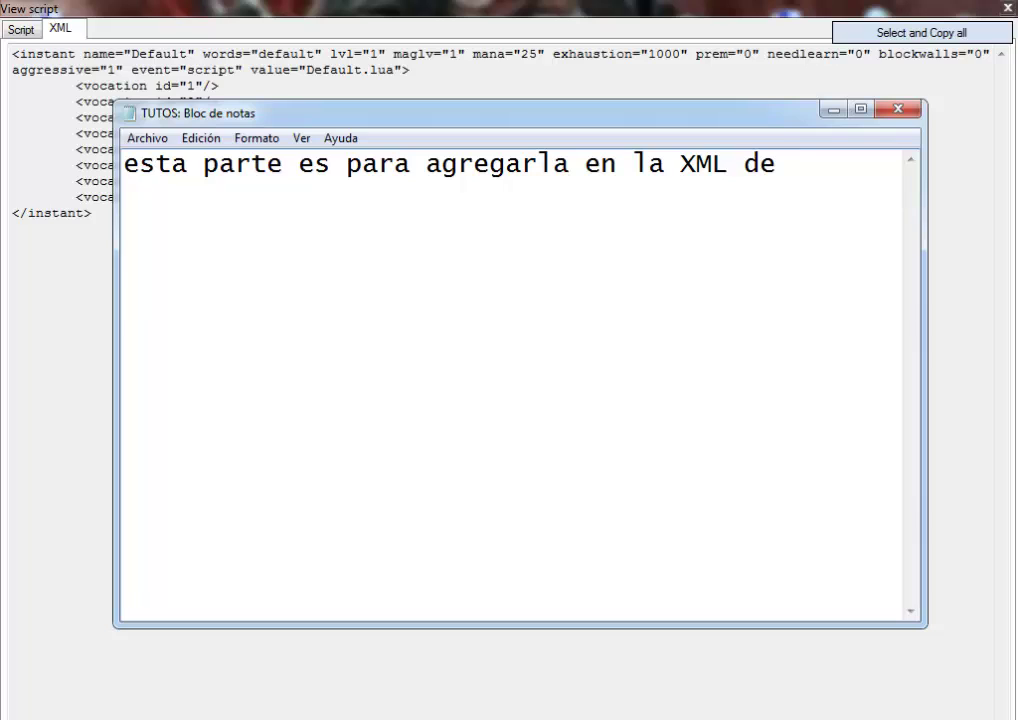
{"action": "type", "text": " spells"}
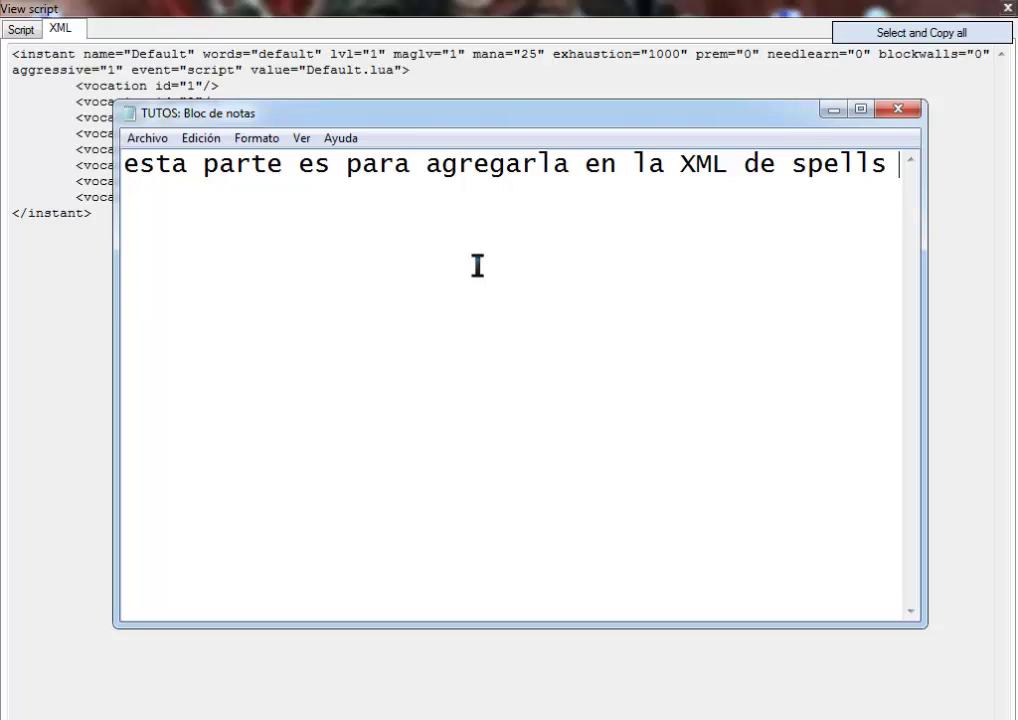
{"action": "type", "text": "no se"}
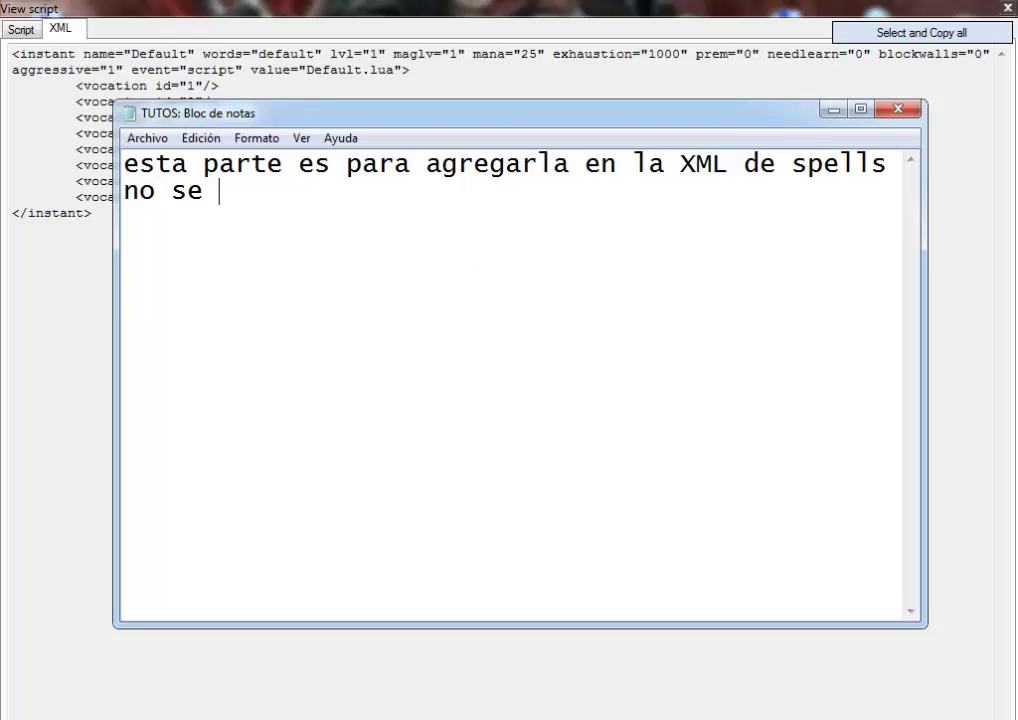